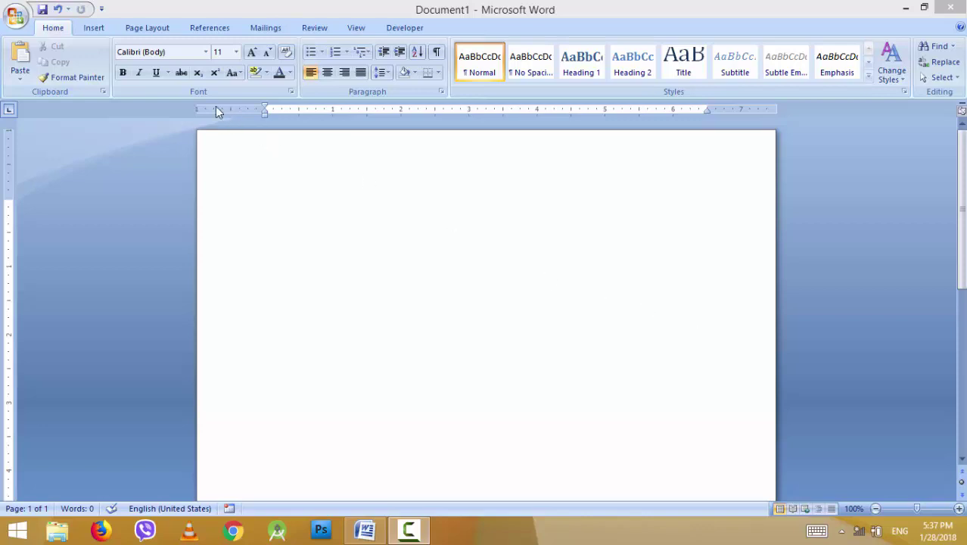
Type the heading line 'Send Me Following Items' in the blank document.
{"action": "left_click", "coordinate": [292, 94]}
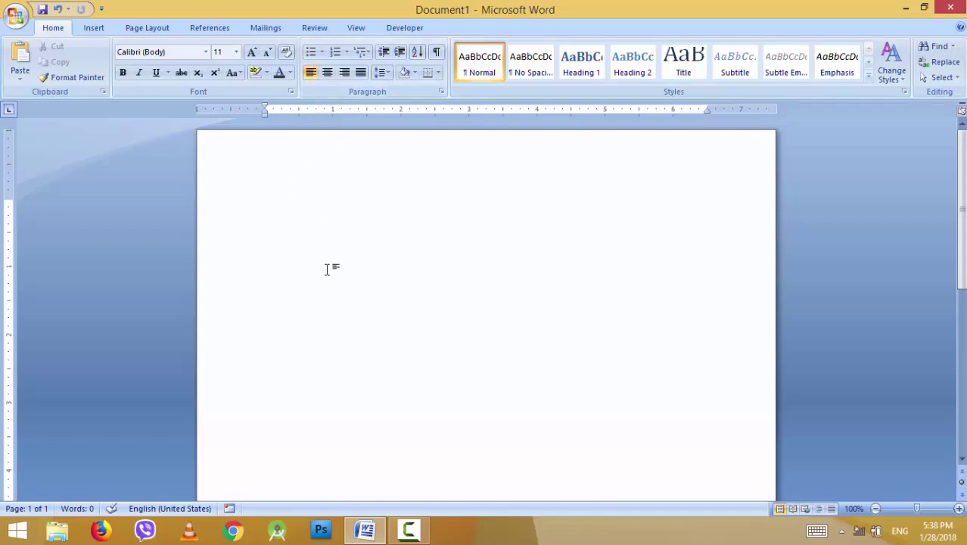
{"action": "type", "text": "Send"}
{"action": "type", "text": " Me Fol"}
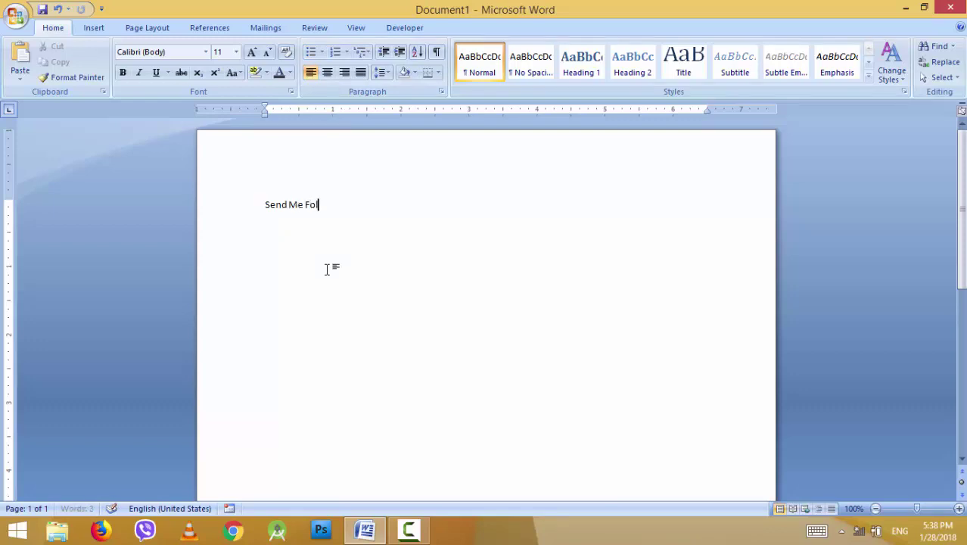
{"action": "type", "text": "lowing"}
{"action": "type", "text": " Items"}
{"action": "key", "text": "Return"}
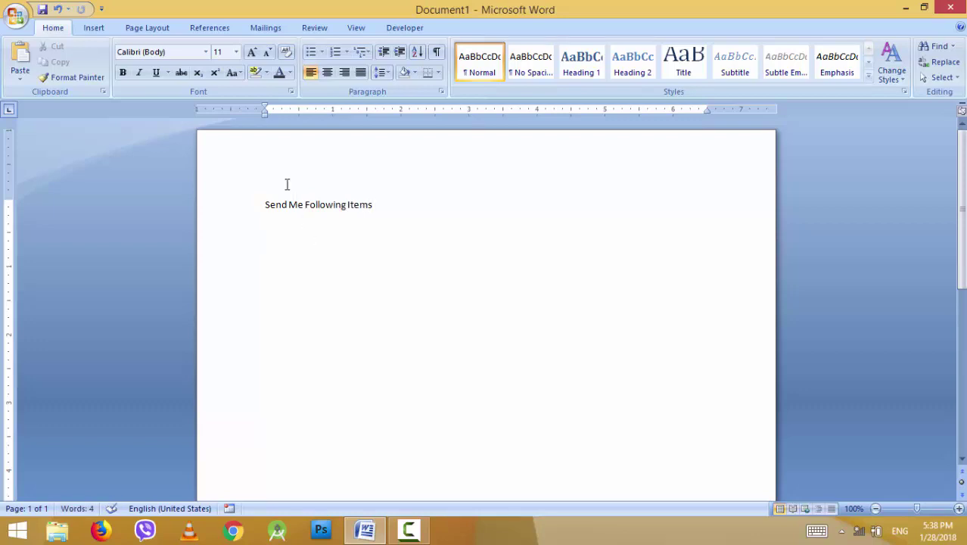
Make a bulleted list of Pen, Pencil and Copy below the heading.
{"action": "left_click", "coordinate": [315, 59]}
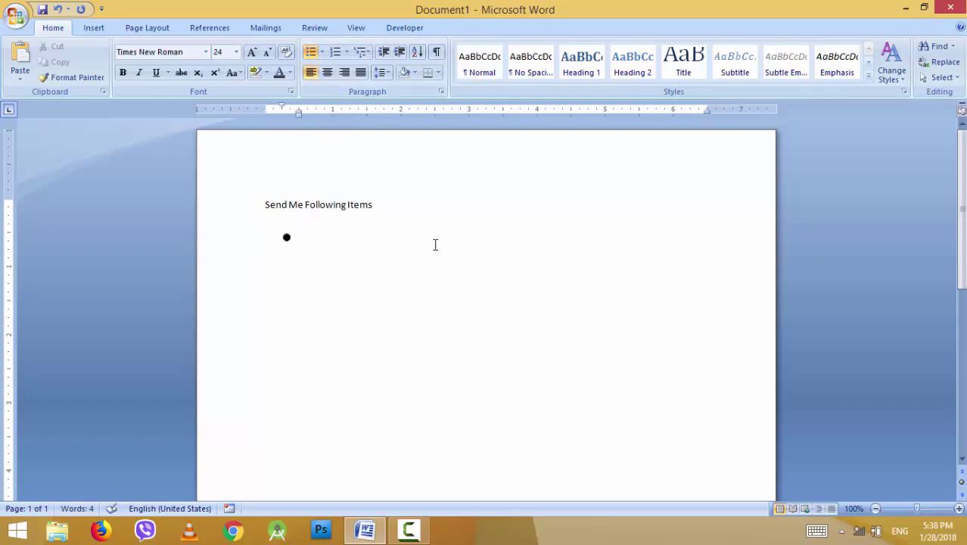
{"action": "type", "text": "Pen"}
{"action": "key", "text": "Return"}
{"action": "type", "text": "Penc"}
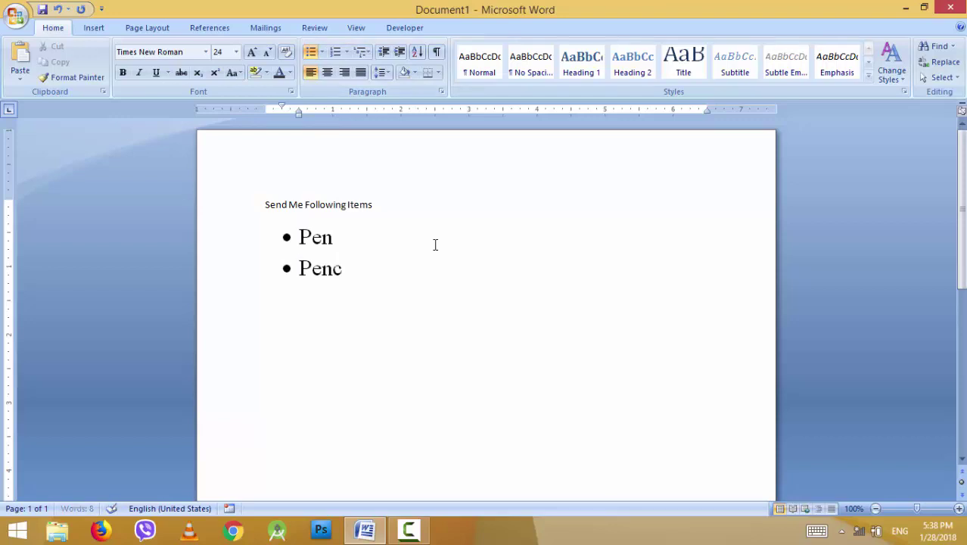
{"action": "type", "text": "hil"}
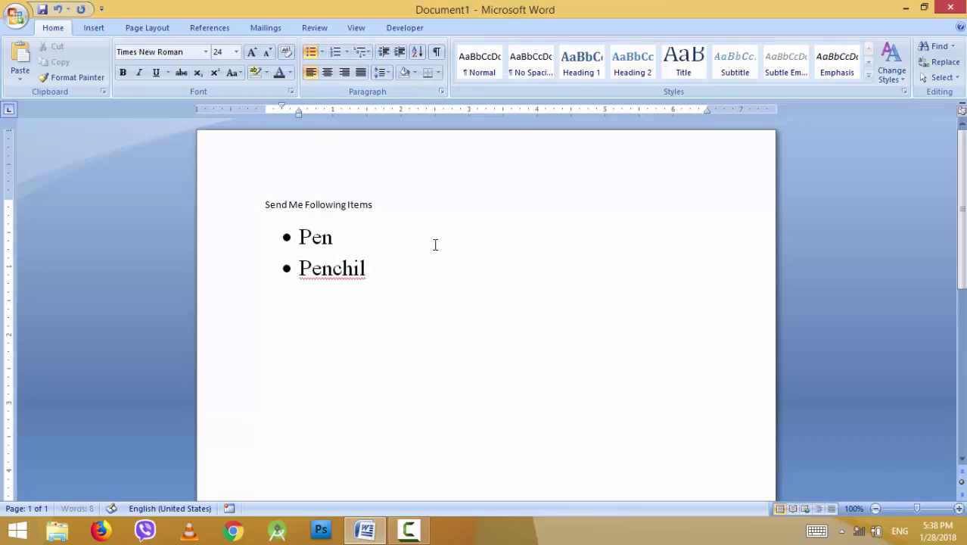
{"action": "key", "text": "BackSpace"}
{"action": "key", "text": "BackSpace"}
{"action": "key", "text": "BackSpace"}
{"action": "type", "text": "il"}
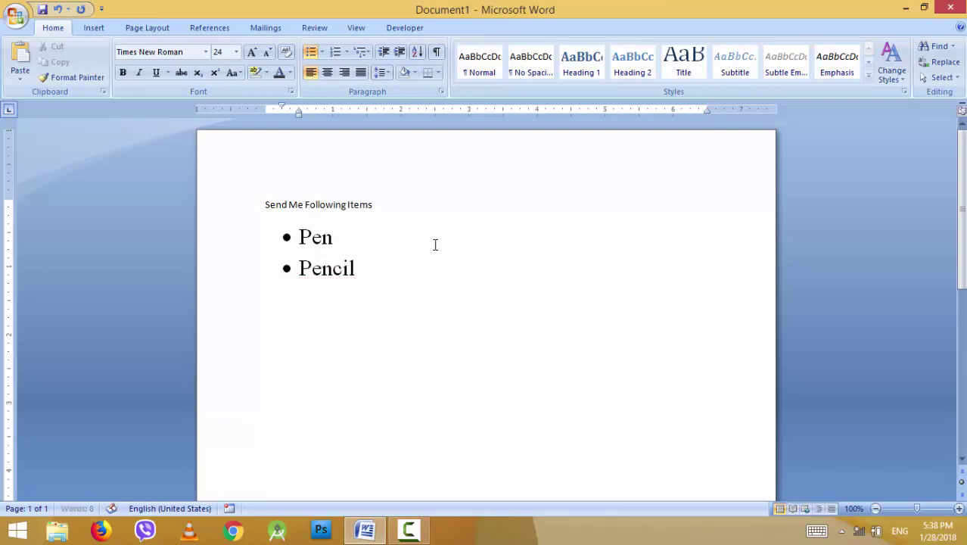
{"action": "key", "text": "Return"}
{"action": "type", "text": "Cop"}
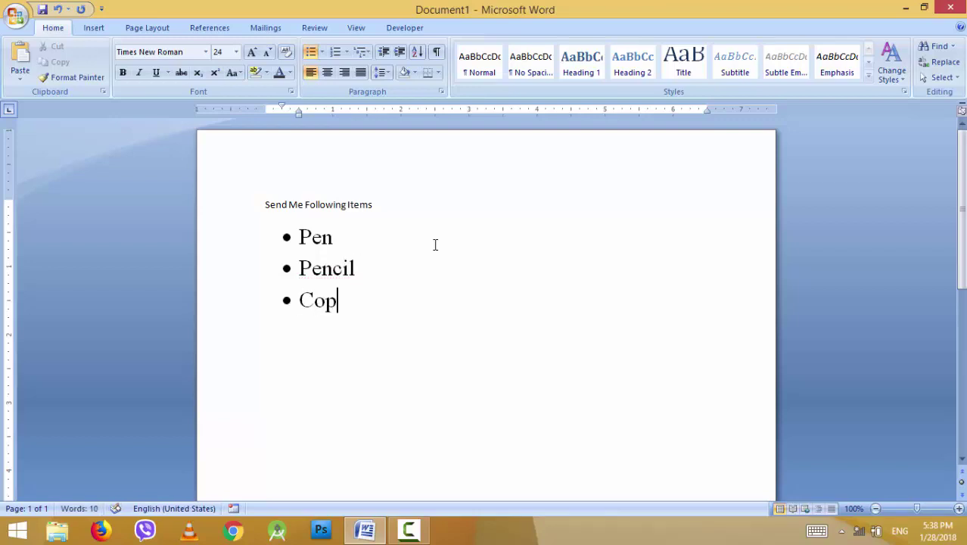
{"action": "type", "text": "y"}
{"action": "key", "text": "Return"}
{"action": "key", "text": "Return"}
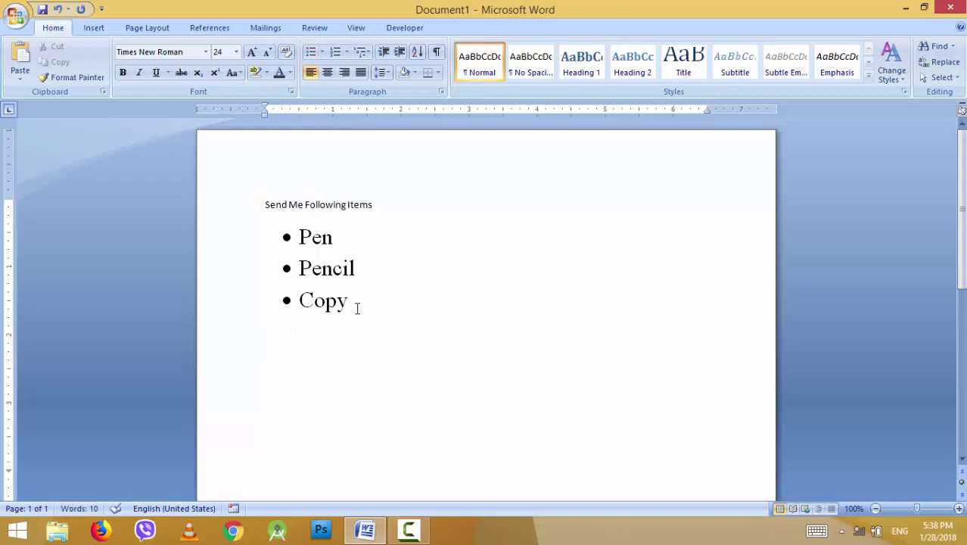
Select the Pen, Pencil and Copy items and start defining a new symbol bullet.
{"action": "left_click_drag", "start_coordinate": [363, 309], "coordinate": [298, 240]}
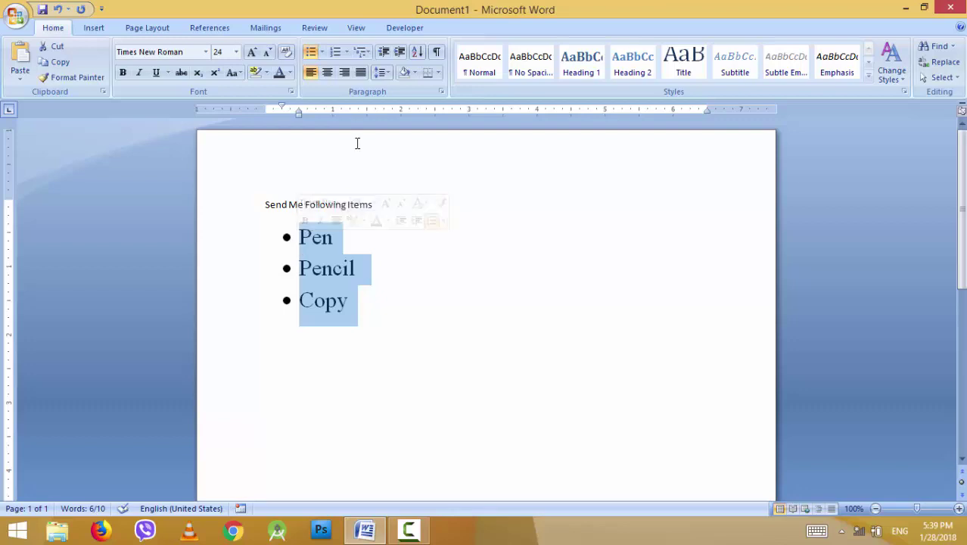
{"action": "left_click", "coordinate": [322, 53]}
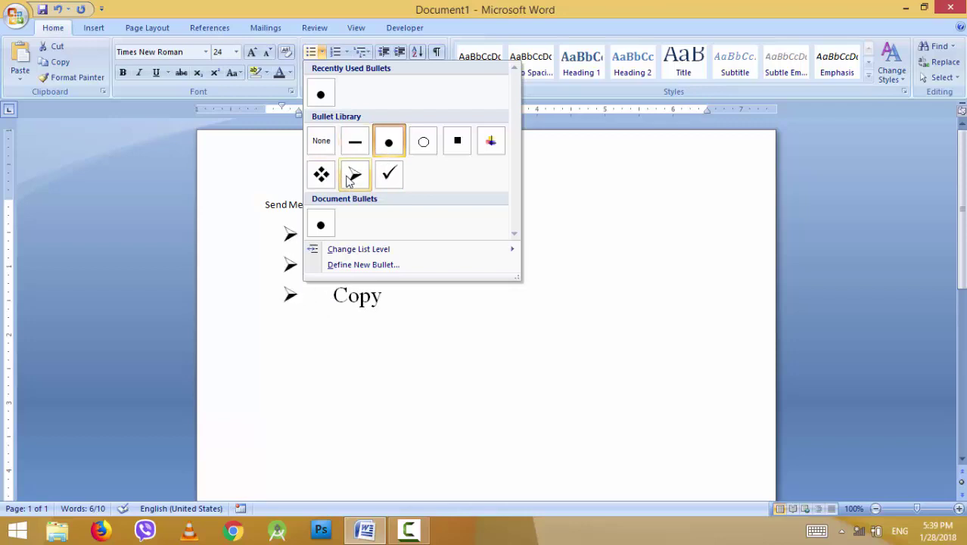
{"action": "mouse_move", "coordinate": [399, 252]}
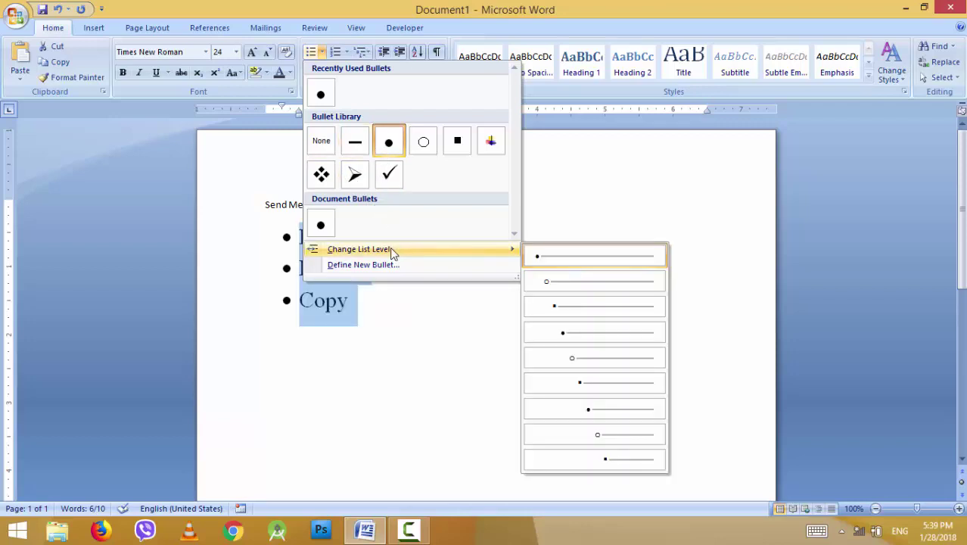
{"action": "left_click", "coordinate": [378, 265]}
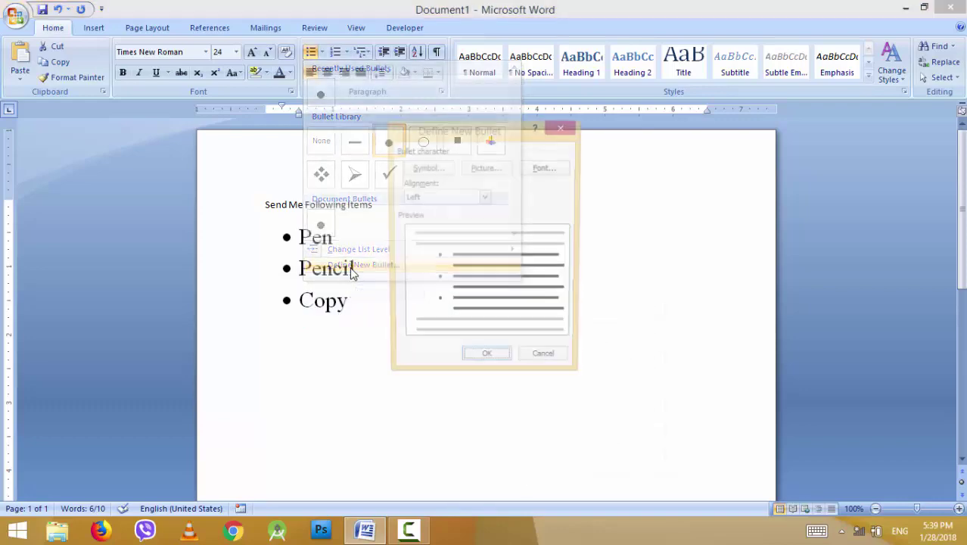
{"action": "left_click", "coordinate": [428, 169]}
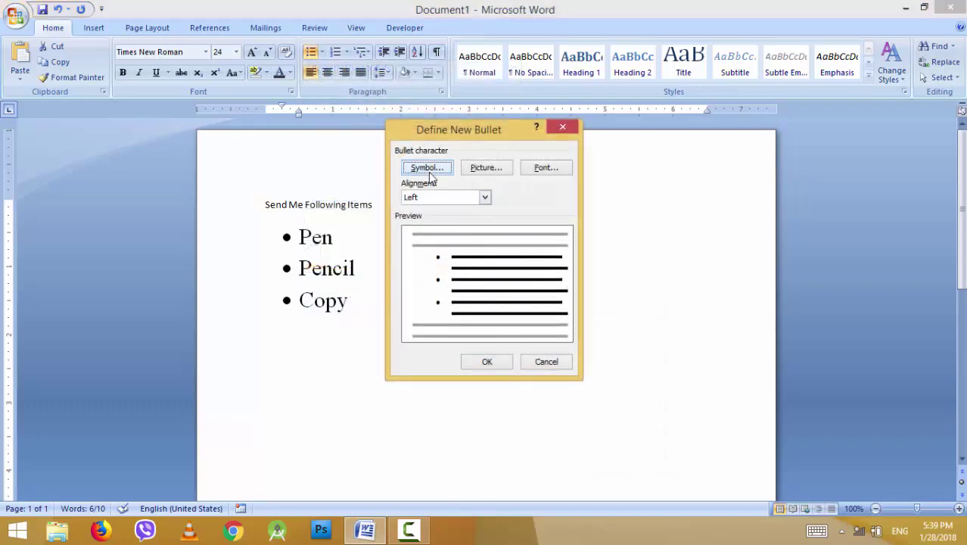
Choose Wingdings character 64 as the bullet and apply it to the list.
{"action": "left_click_drag", "start_coordinate": [374, 8], "coordinate": [624, 154]}
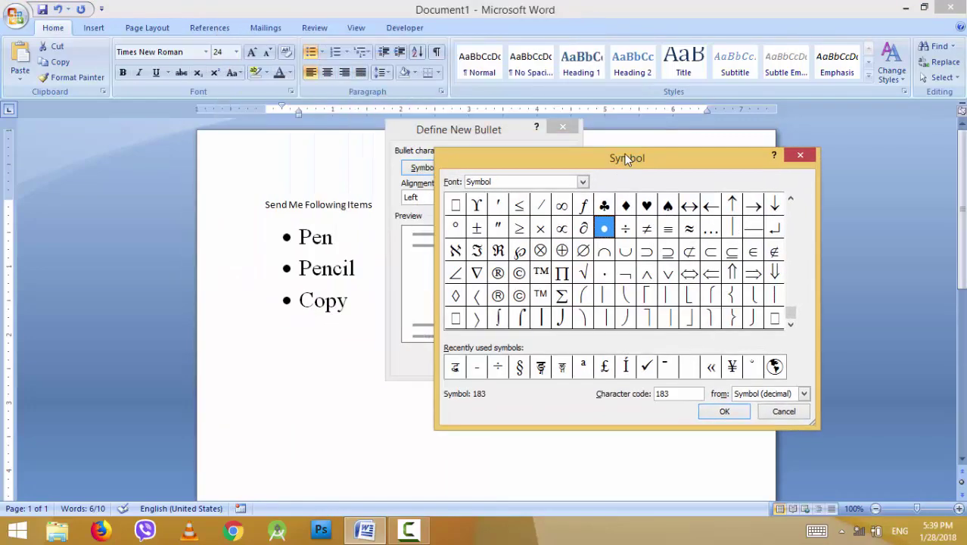
{"action": "left_click_drag", "start_coordinate": [792, 312], "coordinate": [789, 209]}
{"action": "left_click_drag", "start_coordinate": [520, 180], "coordinate": [438, 175]}
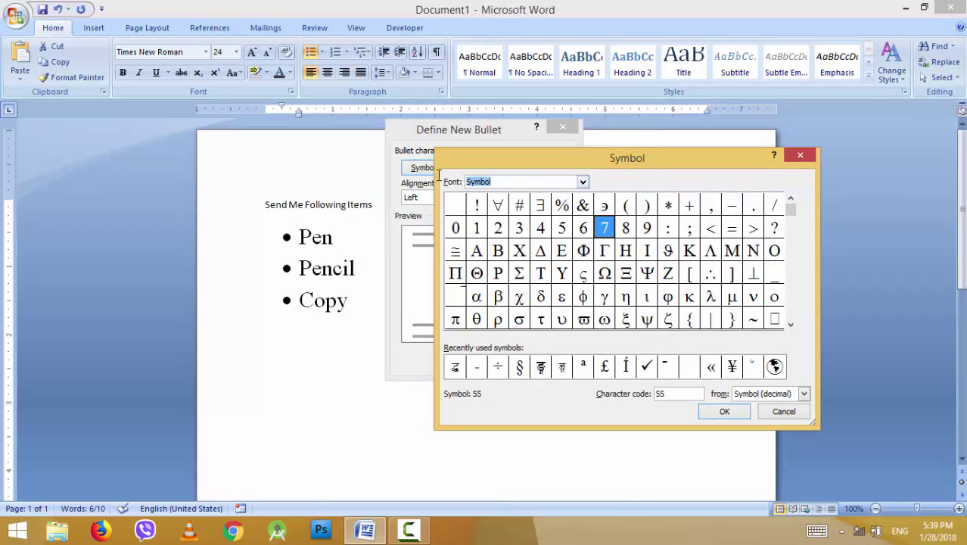
{"action": "type", "text": "win"}
{"action": "key", "text": "Down"}
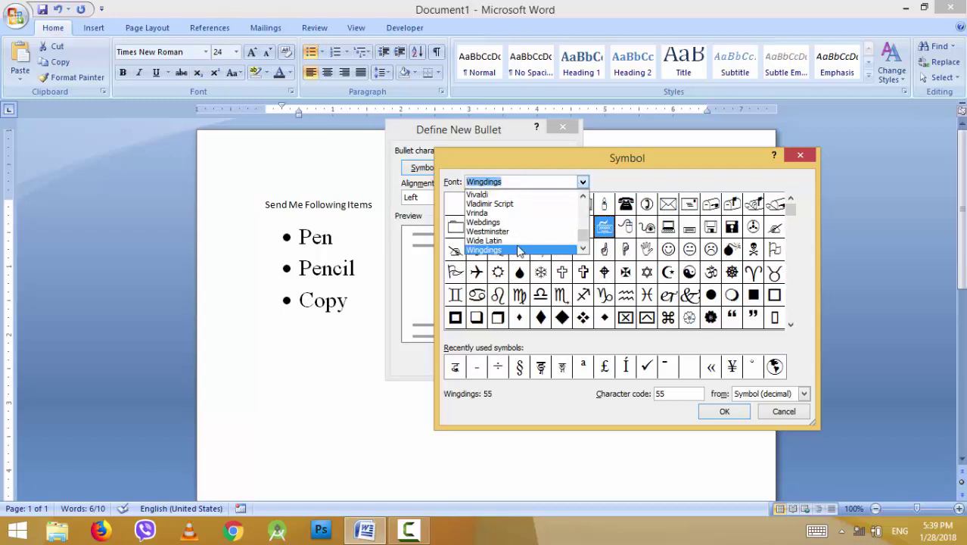
{"action": "left_click", "coordinate": [519, 250]}
{"action": "left_click", "coordinate": [457, 250]}
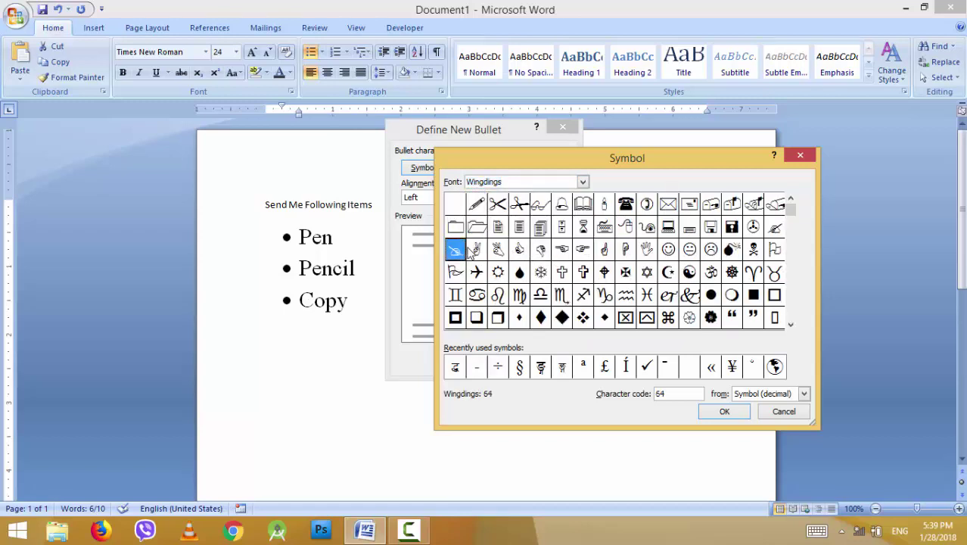
{"action": "left_click", "coordinate": [724, 413]}
{"action": "left_click", "coordinate": [494, 361]}
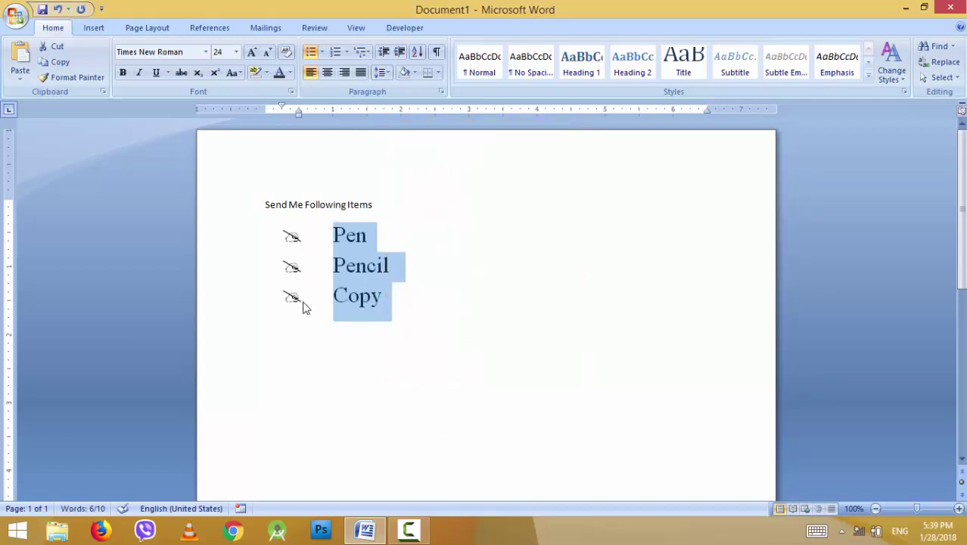
Renumber Pen, Pencil and Copy as I., II., III. and start a new paragraph below.
{"action": "left_click", "coordinate": [350, 382]}
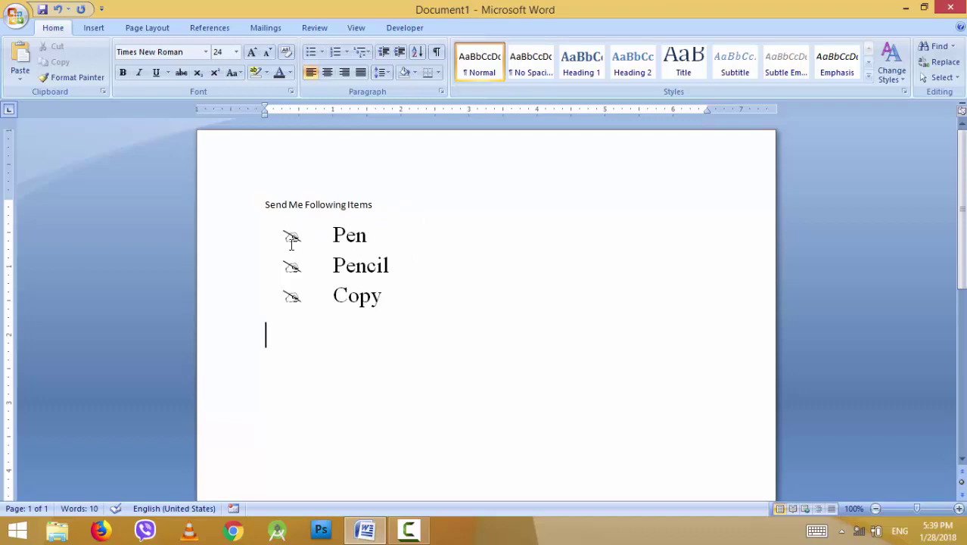
{"action": "left_click_drag", "start_coordinate": [383, 296], "coordinate": [334, 235]}
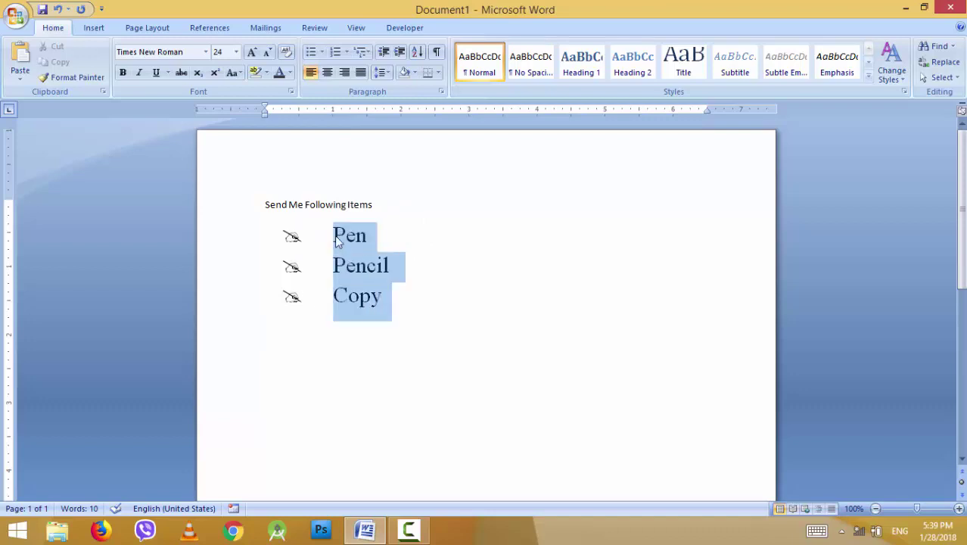
{"action": "left_click", "coordinate": [347, 53]}
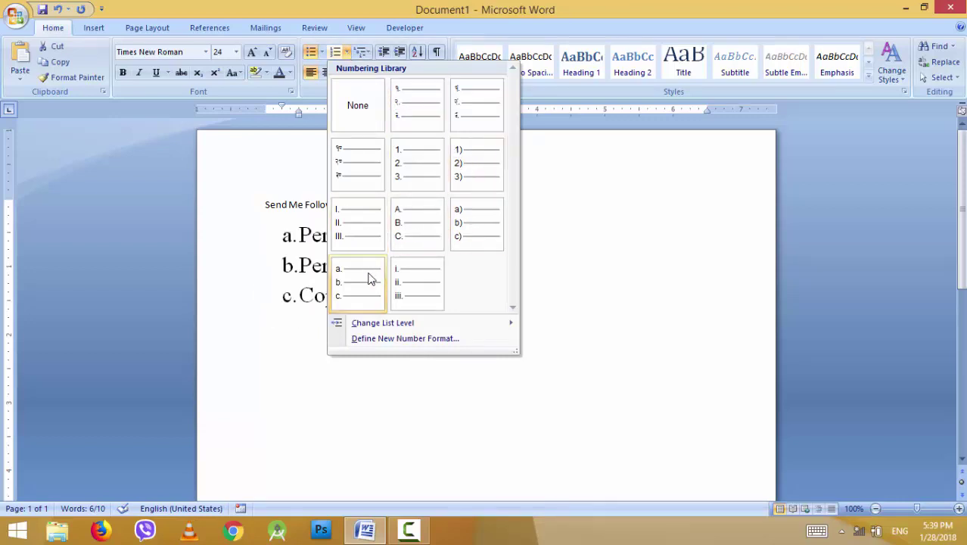
{"action": "left_click", "coordinate": [368, 235]}
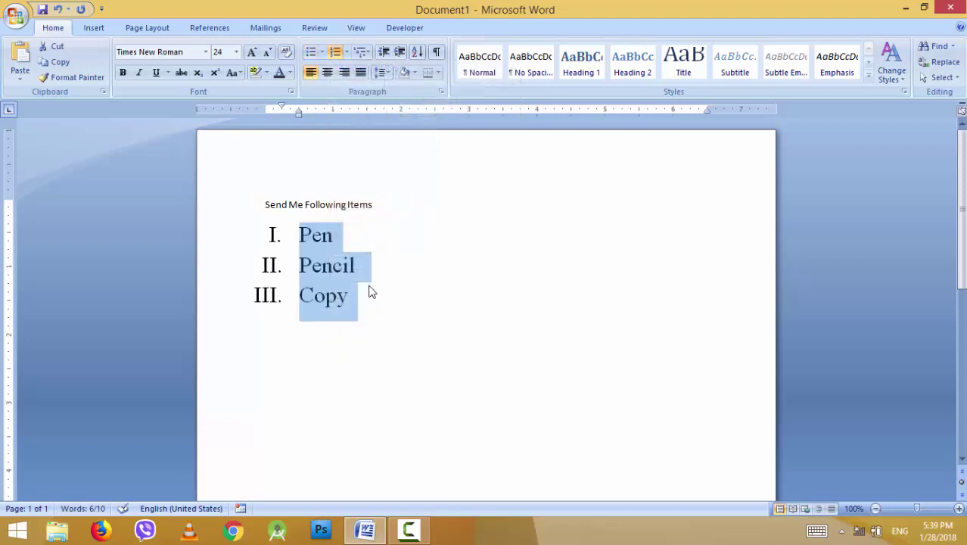
{"action": "left_click", "coordinate": [363, 310]}
{"action": "key", "text": "Return"}
{"action": "key", "text": "Return"}
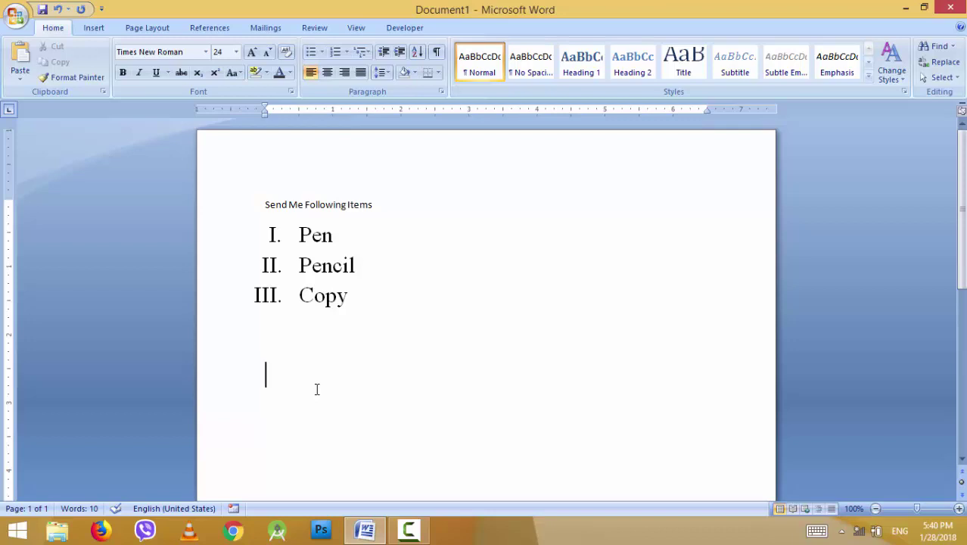
Type Science, number it with the 1) a) i) multilevel style, and begin item 2).
{"action": "type", "text": "S"}
{"action": "type", "text": "cience"}
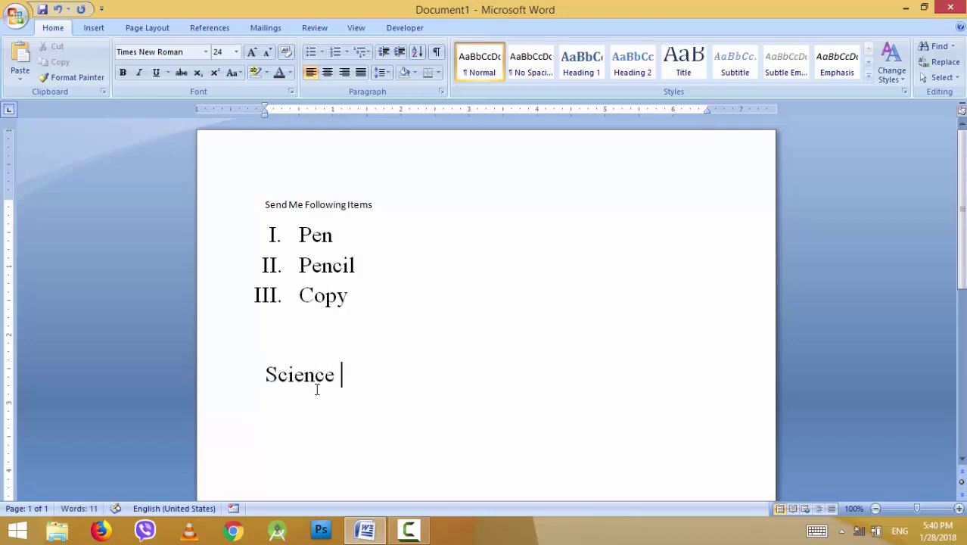
{"action": "key", "text": "Return"}
{"action": "left_click", "coordinate": [265, 379]}
{"action": "left_click", "coordinate": [361, 52]}
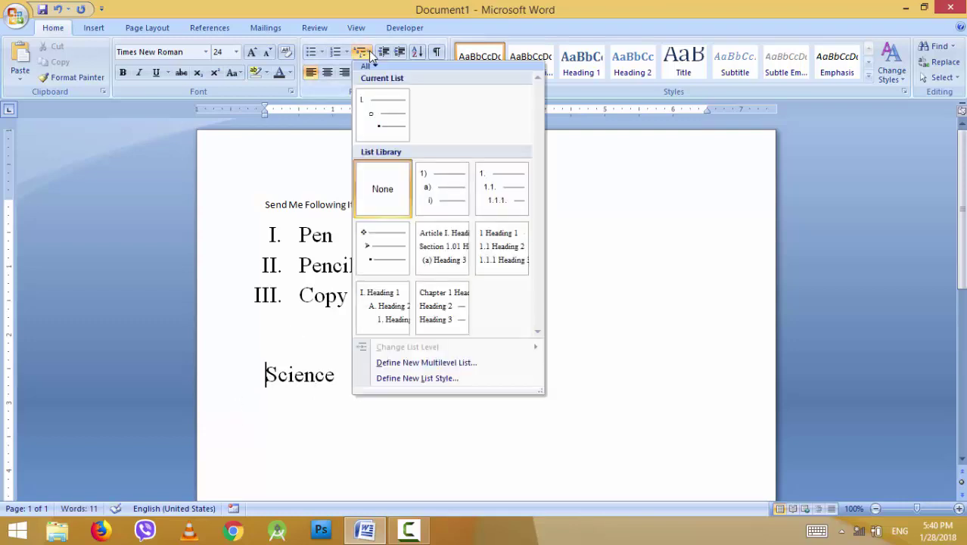
{"action": "mouse_move", "coordinate": [449, 195]}
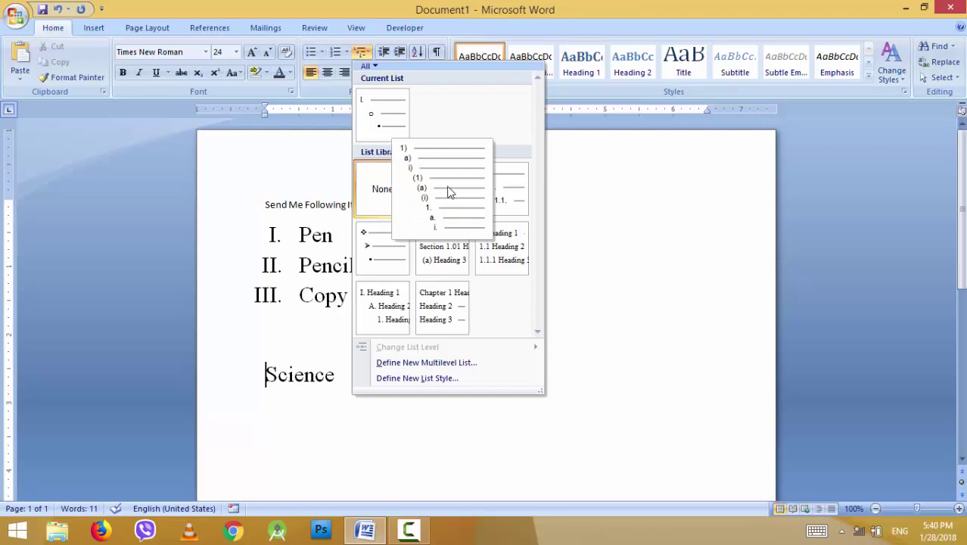
{"action": "left_click", "coordinate": [449, 195]}
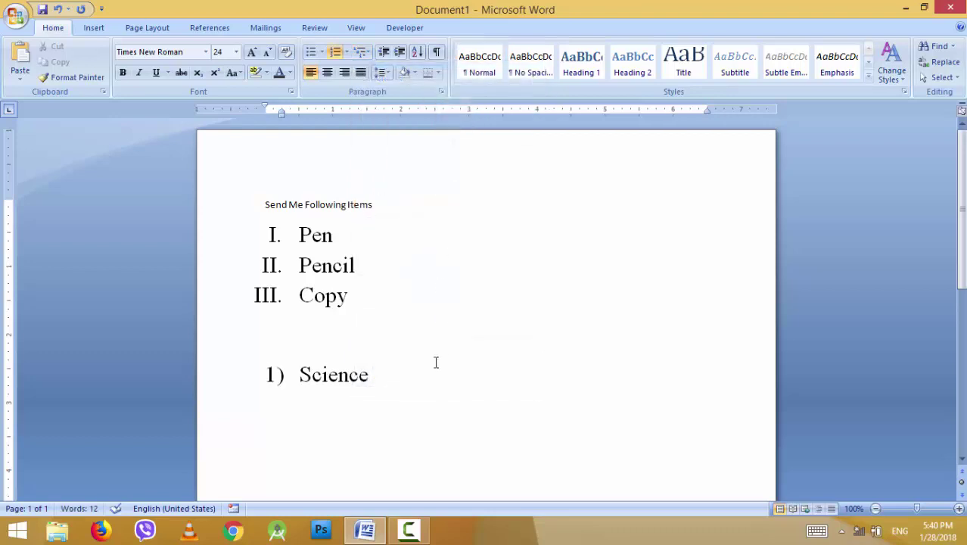
{"action": "left_click", "coordinate": [407, 373]}
{"action": "key", "text": "Return"}
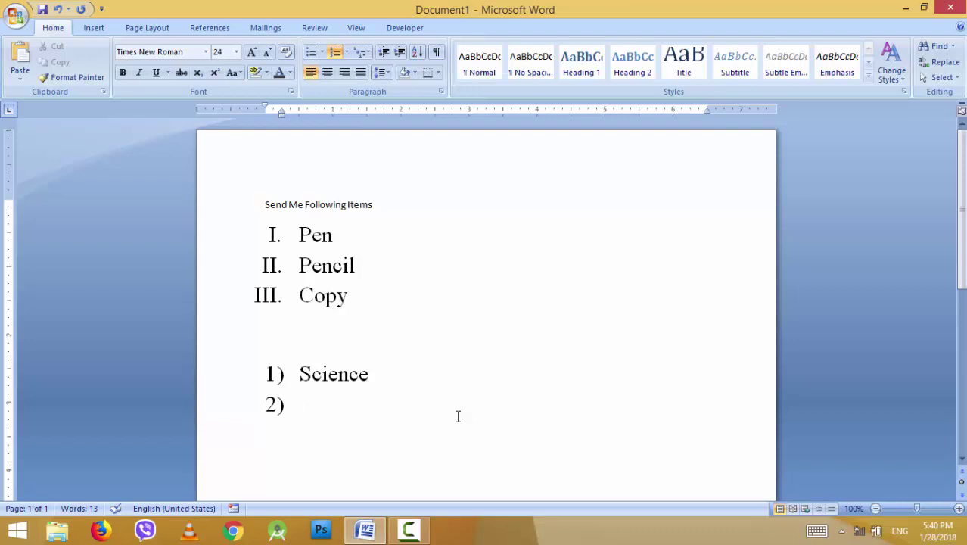
Add Biology as sub-item a) under Science, then promote the next empty item to 2).
{"action": "key", "text": "Tab"}
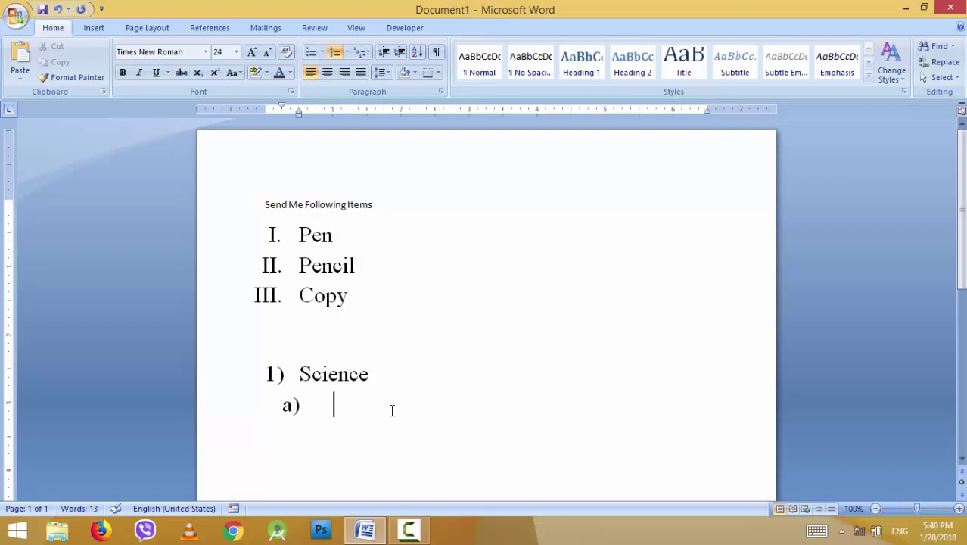
{"action": "type", "text": "B"}
{"action": "type", "text": "iolo"}
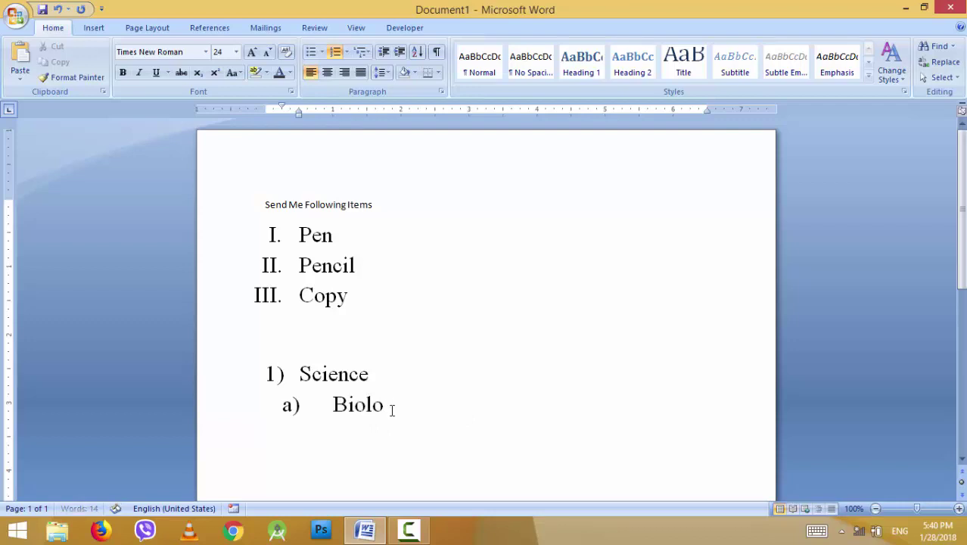
{"action": "type", "text": "gy"}
{"action": "key", "text": "Return"}
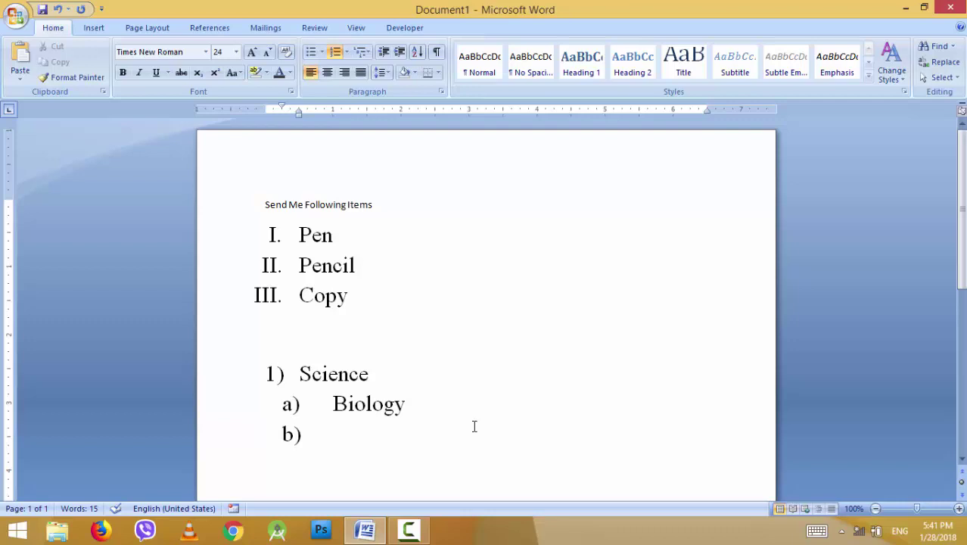
{"action": "key", "text": "Tab"}
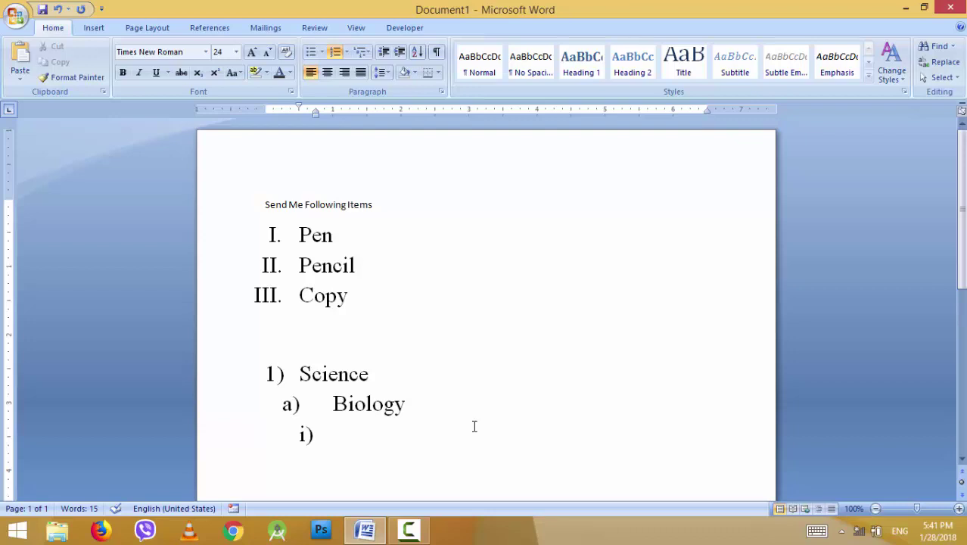
{"action": "key", "text": "shift+Tab"}
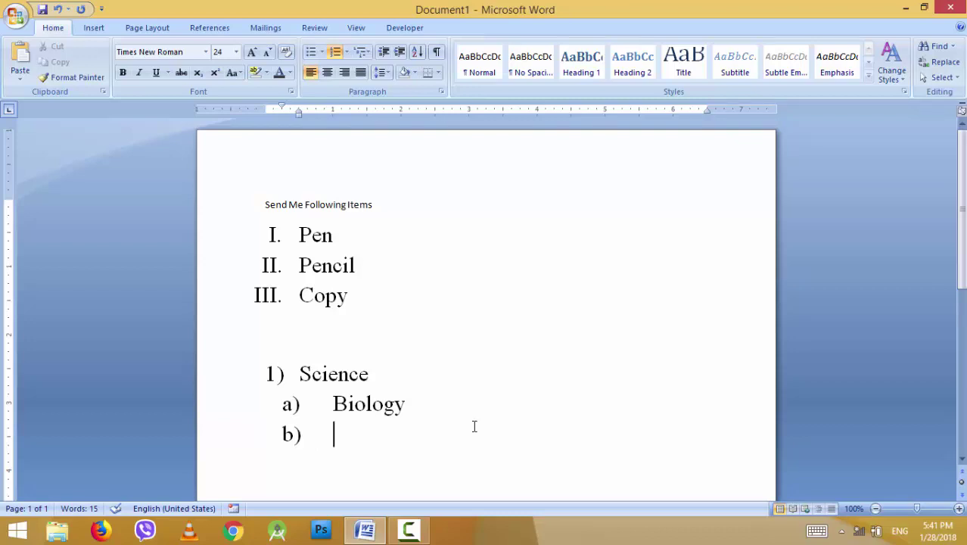
{"action": "key", "text": "shift+Tab"}
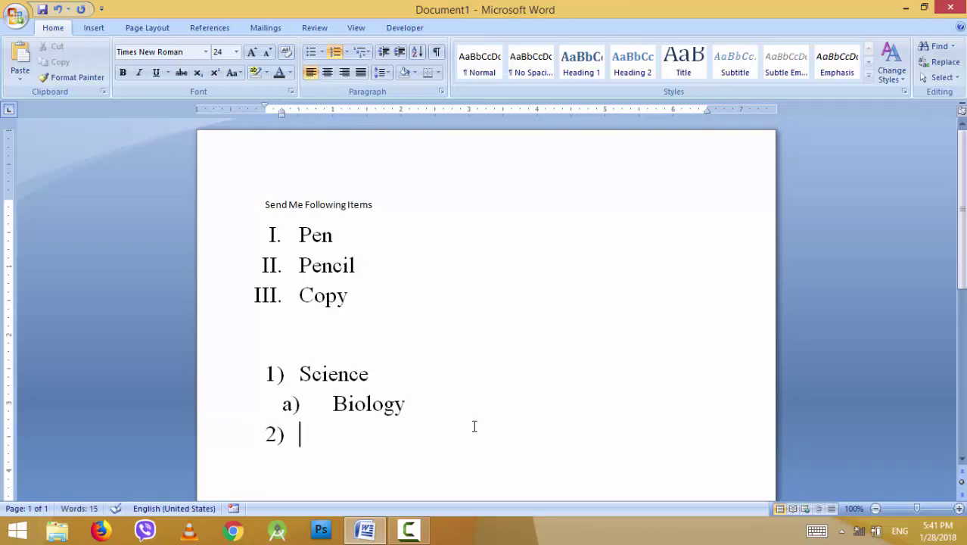
Enter Maths as item 2) with an empty sub-item below, then select all the text.
{"action": "type", "text": "Math"}
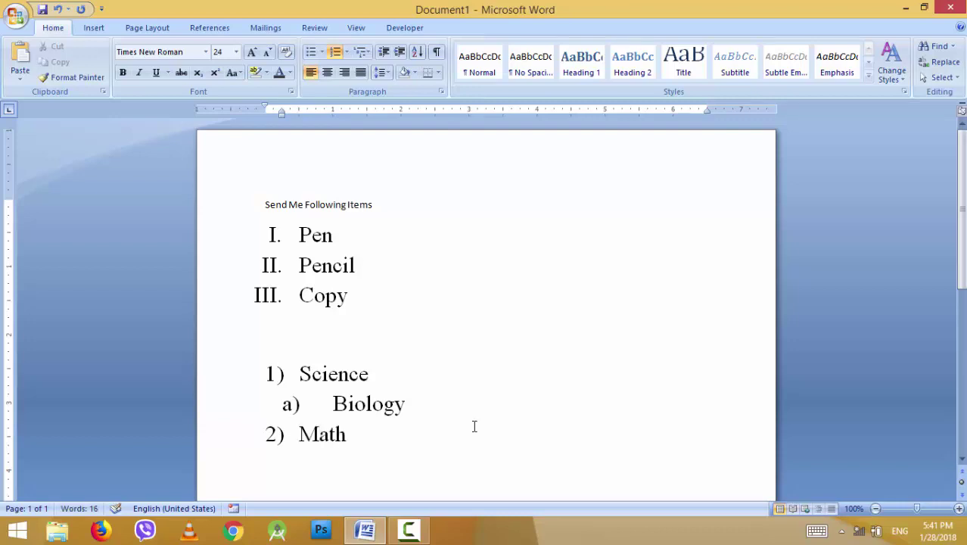
{"action": "type", "text": "s"}
{"action": "key", "text": "Return"}
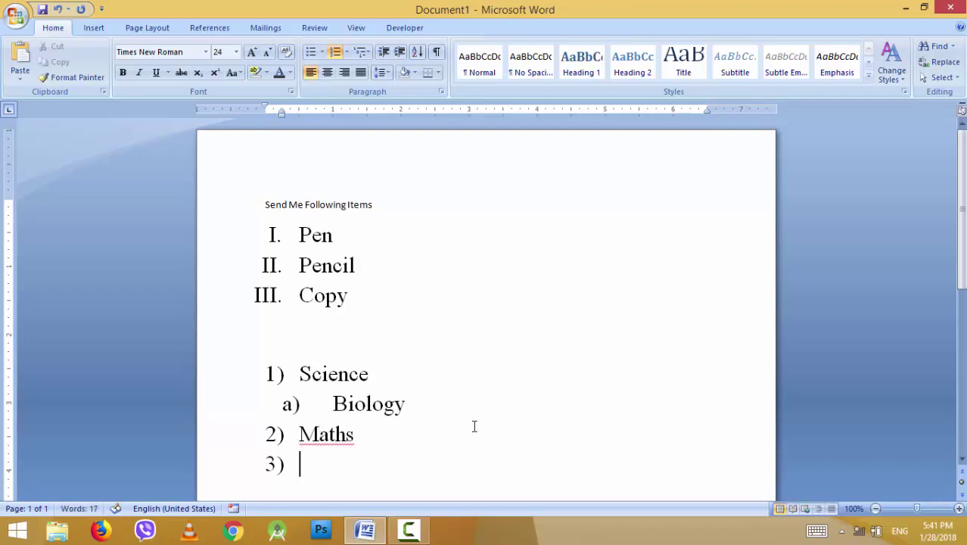
{"action": "key", "text": "Tab"}
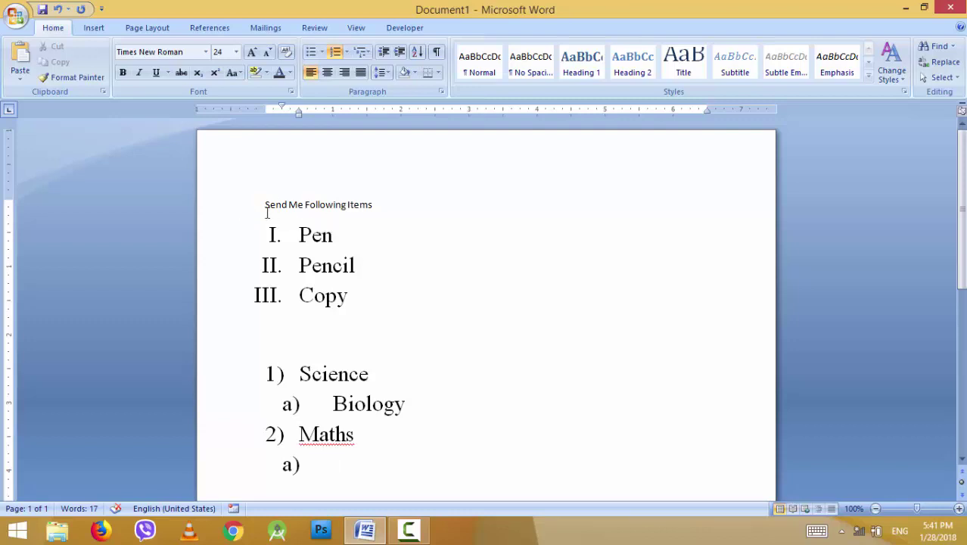
{"action": "left_click_drag", "start_coordinate": [266, 208], "coordinate": [368, 475]}
Replace the list with a row of periods and 'Managing Director' on the line beneath.
{"action": "key", "text": "Delete"}
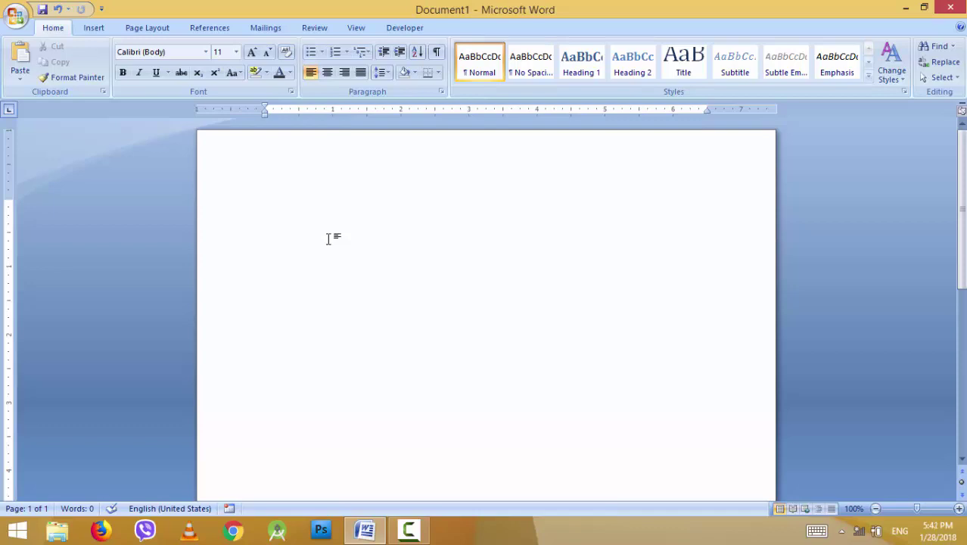
{"action": "type", "text": "..................."}
{"action": "type", "text": "................."}
{"action": "key", "text": "Return"}
{"action": "type", "text": "Managin"}
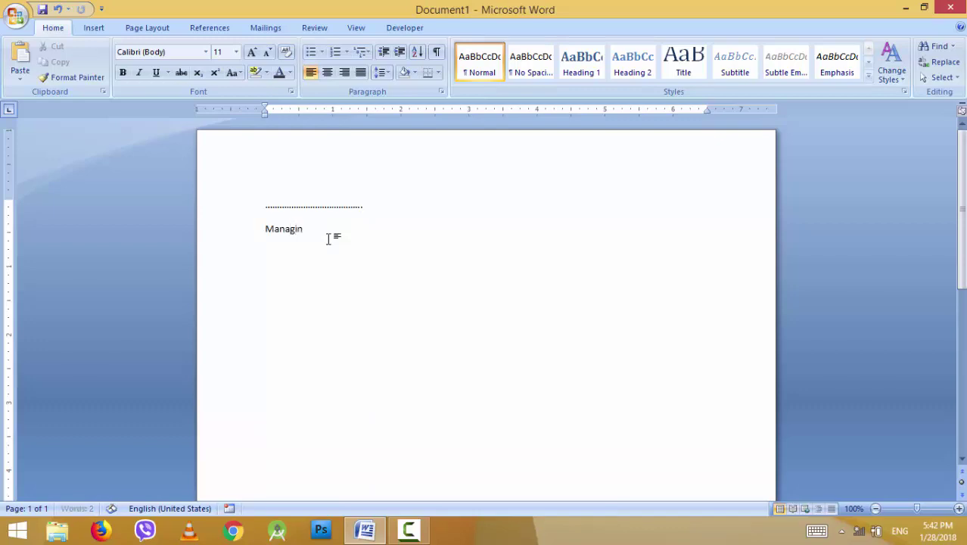
{"action": "type", "text": "g D"}
{"action": "type", "text": "irector"}
{"action": "key", "text": "Return"}
{"action": "key", "text": "ctrl+z"}
Center the dotted line and Managing Director after trying right and left alignment.
{"action": "left_click_drag", "start_coordinate": [342, 229], "coordinate": [266, 209]}
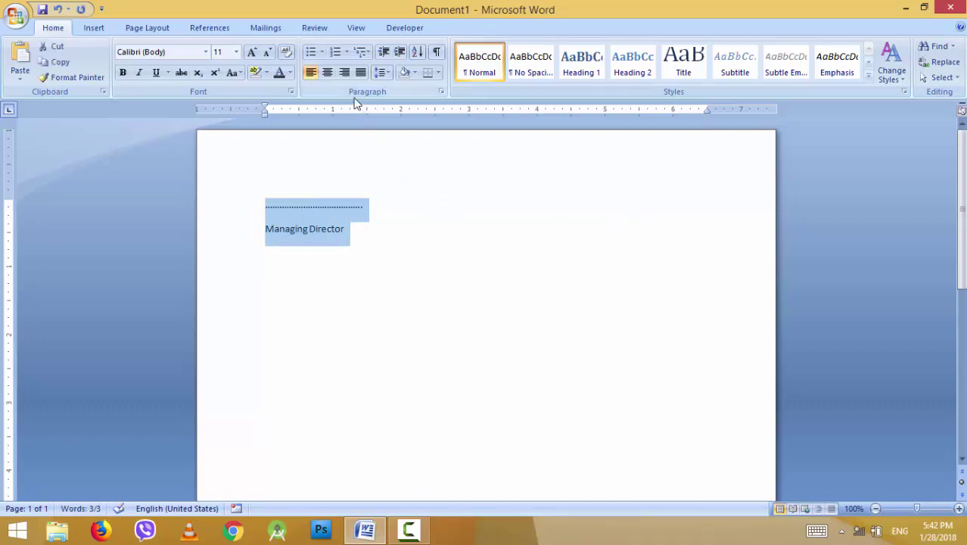
{"action": "left_click", "coordinate": [344, 73]}
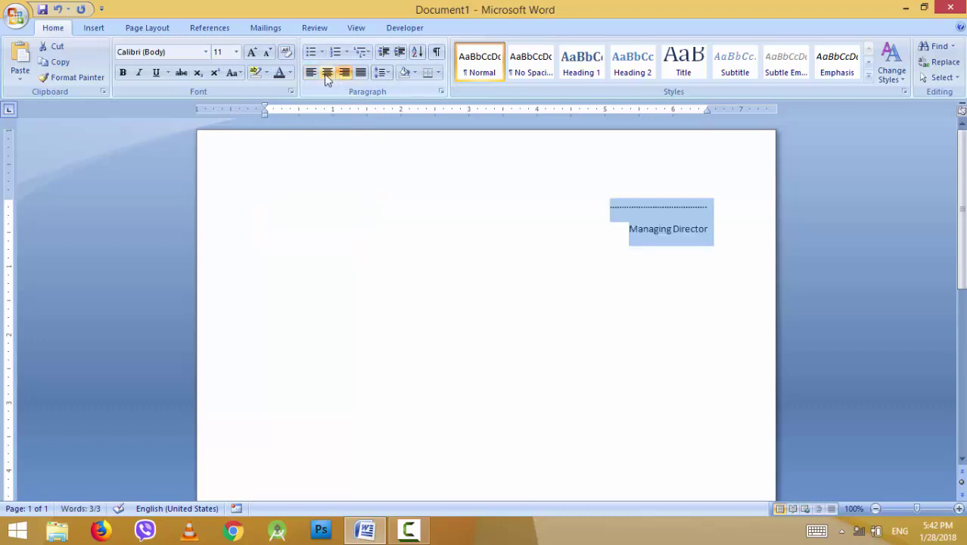
{"action": "left_click", "coordinate": [311, 74]}
{"action": "left_click", "coordinate": [328, 72]}
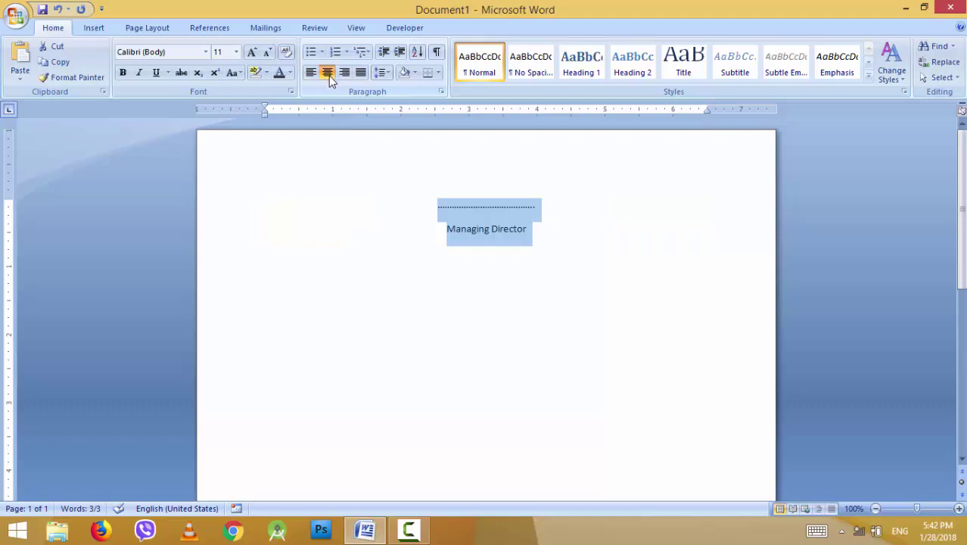
{"action": "left_click", "coordinate": [311, 74]}
{"action": "left_click", "coordinate": [328, 73]}
{"action": "left_click", "coordinate": [345, 73]}
{"action": "left_click", "coordinate": [330, 74]}
{"action": "left_click", "coordinate": [311, 74]}
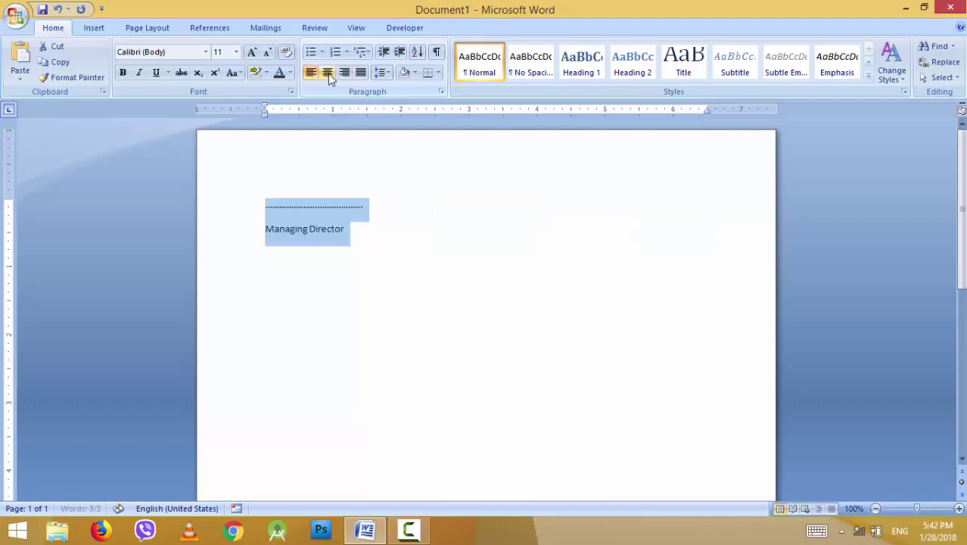
{"action": "left_click", "coordinate": [328, 73]}
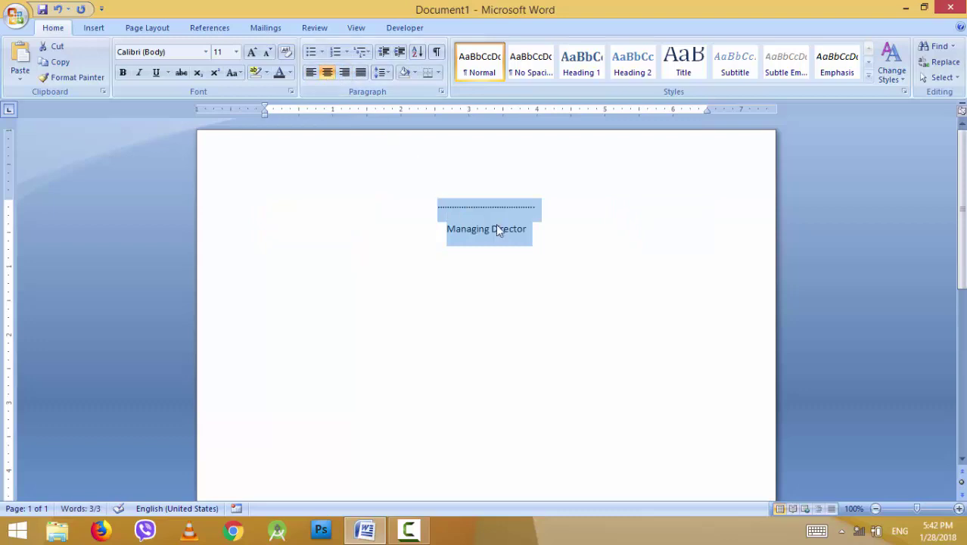
Indent the centered signature block four steps, then reduce it by two.
{"action": "left_click", "coordinate": [399, 53]}
{"action": "left_click", "coordinate": [399, 53]}
{"action": "left_click", "coordinate": [399, 53]}
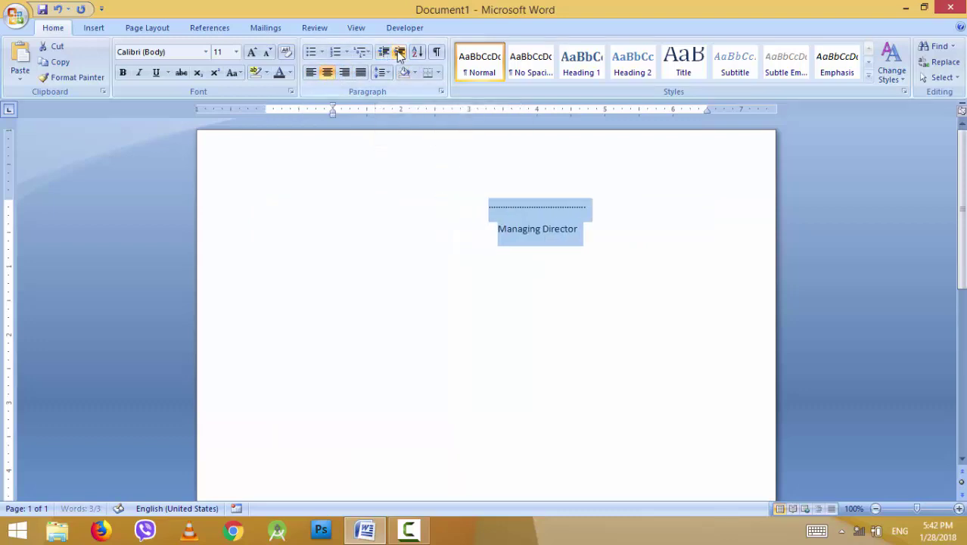
{"action": "left_click", "coordinate": [399, 53]}
{"action": "left_click", "coordinate": [399, 53]}
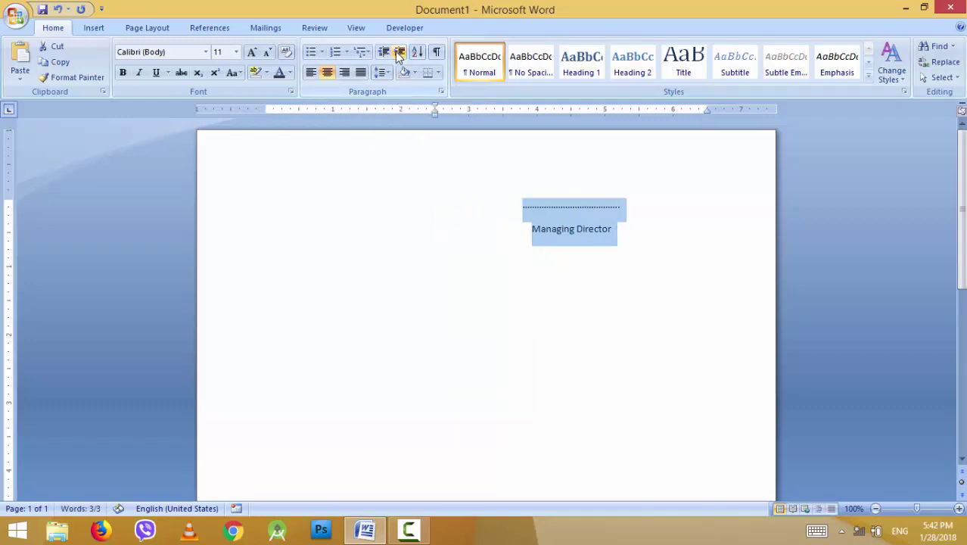
{"action": "left_click", "coordinate": [383, 53]}
{"action": "left_click", "coordinate": [383, 53]}
{"action": "left_click", "coordinate": [383, 53]}
{"action": "left_click", "coordinate": [384, 53]}
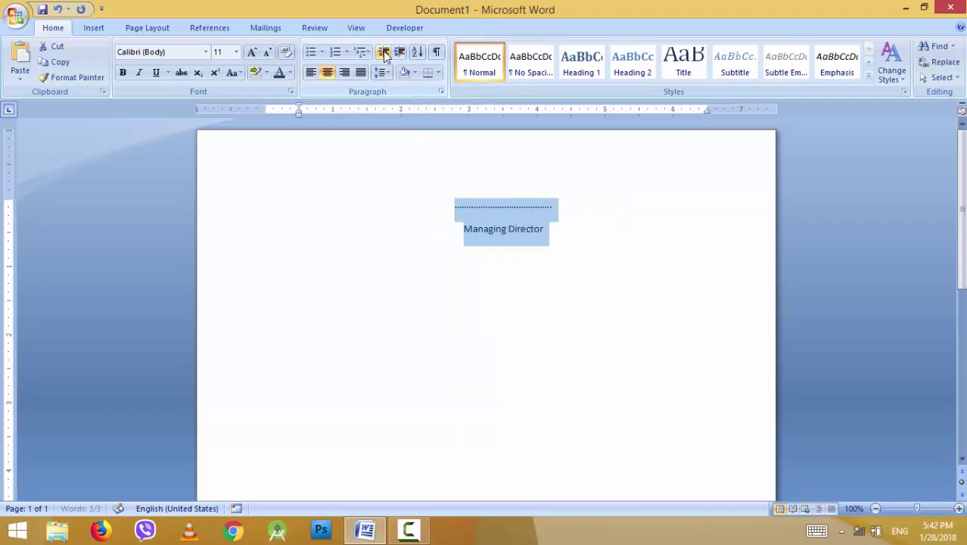
{"action": "left_click", "coordinate": [436, 302]}
Type 'ctrl+shift+Mctrl+M' on the line below the signature block.
{"action": "type", "text": "c"}
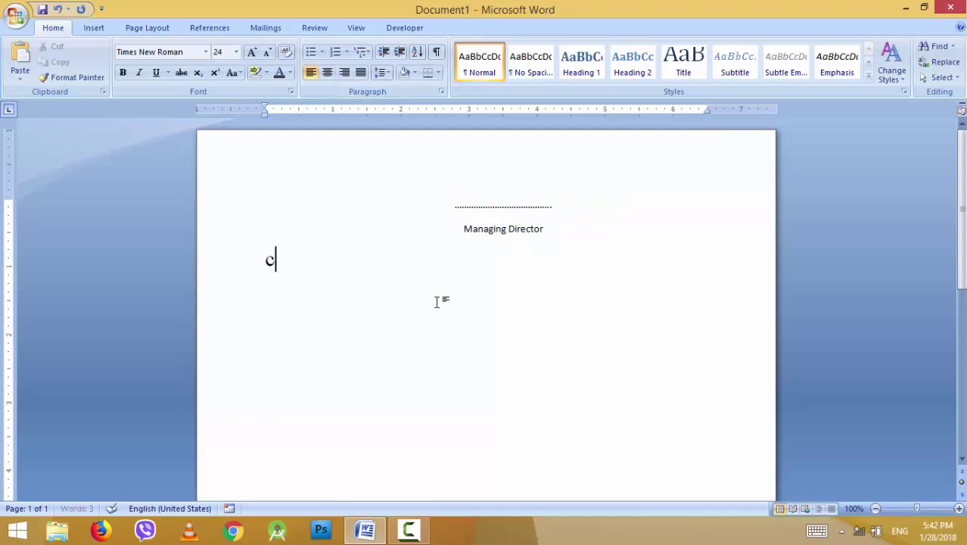
{"action": "type", "text": "trl+"}
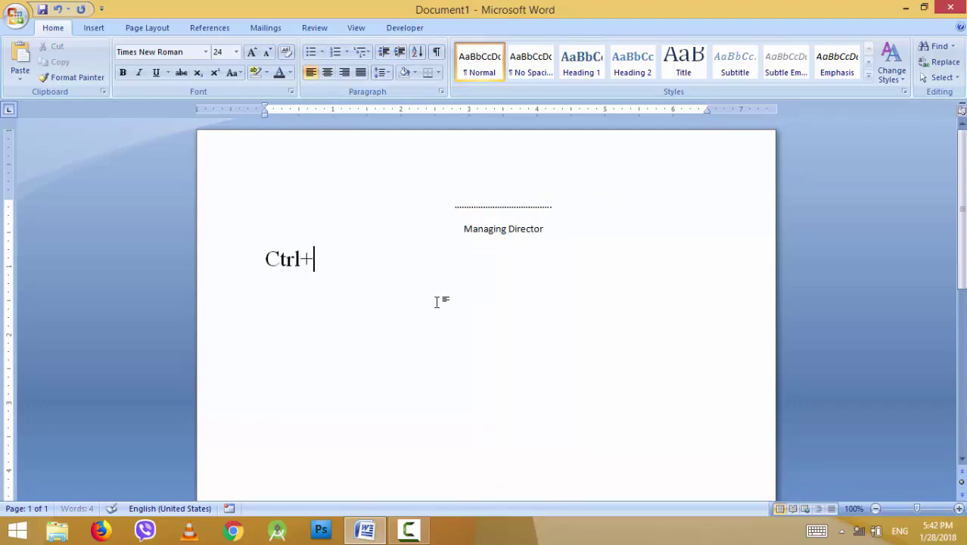
{"action": "type", "text": "shif"}
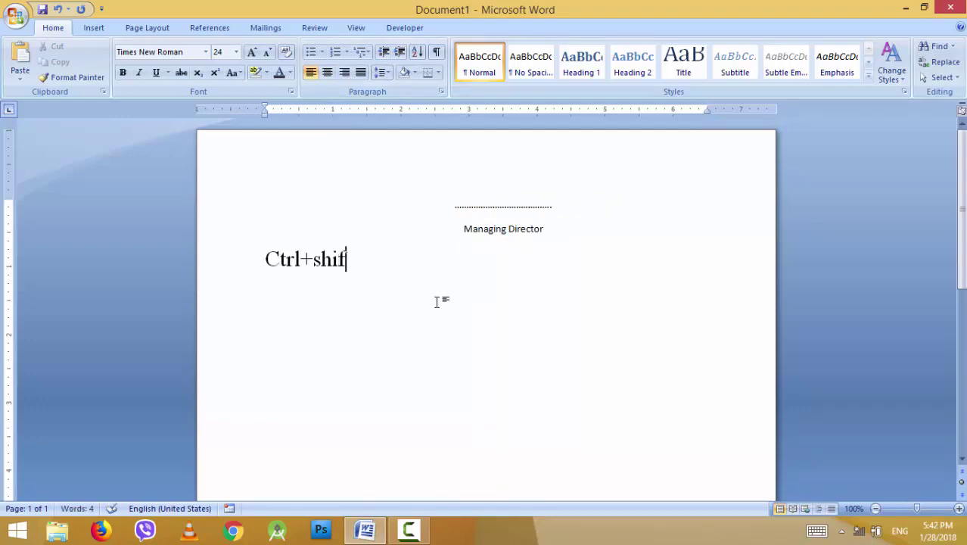
{"action": "type", "text": "t"}
{"action": "type", "text": "+M"}
{"action": "type", "text": "ct"}
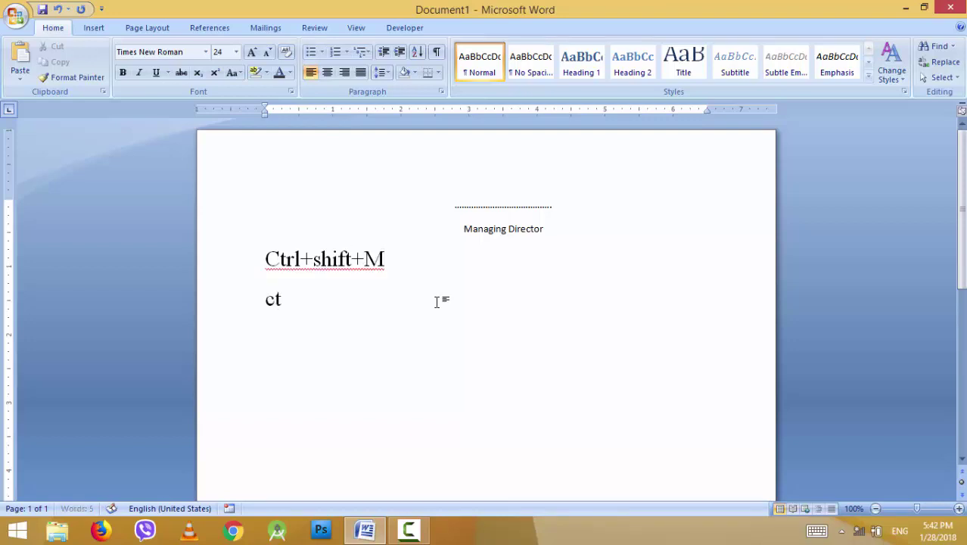
{"action": "type", "text": "rl"}
{"action": "type", "text": "+"}
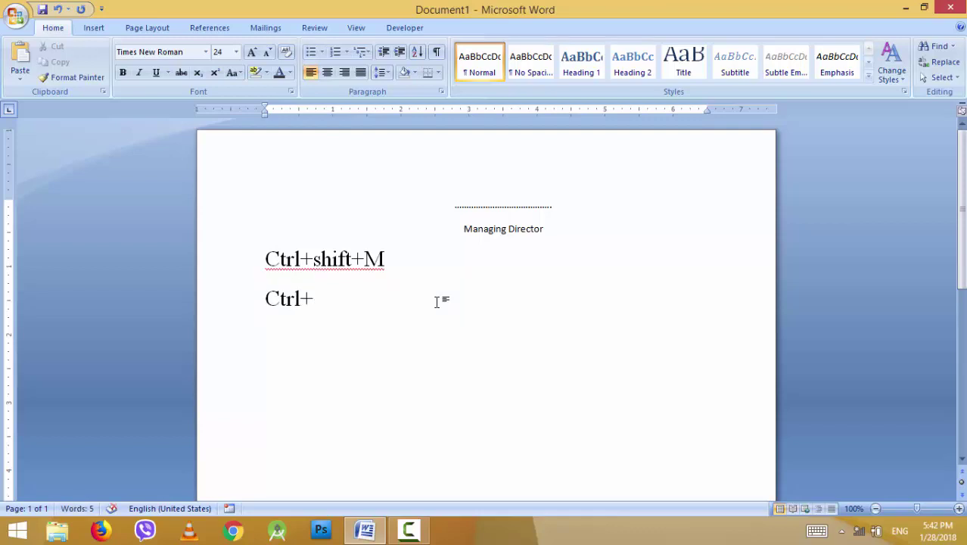
{"action": "type", "text": "M"}
Select the signature block and test Ctrl+Shift+M and Increase Indent on it.
{"action": "left_click_drag", "start_coordinate": [546, 235], "coordinate": [454, 203]}
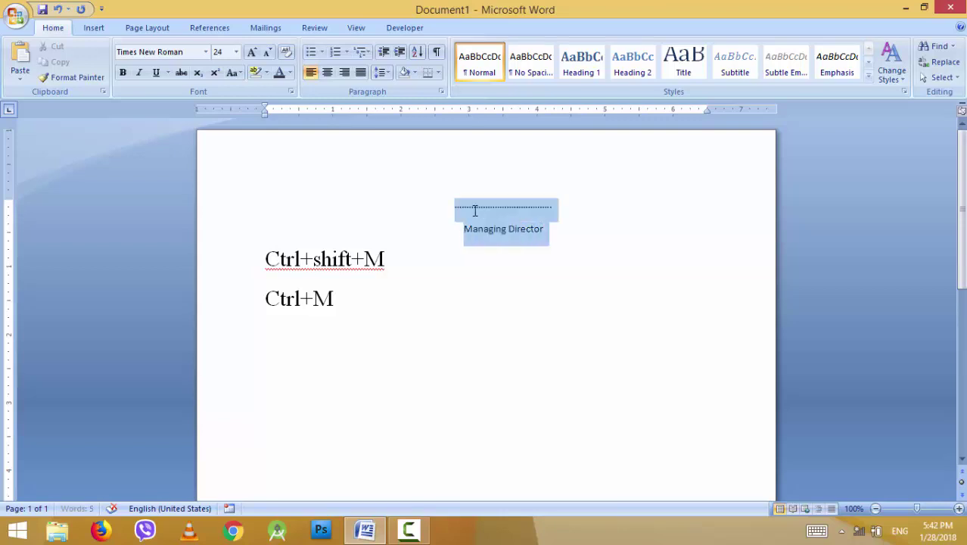
{"action": "key", "text": "ctrl+shift+m"}
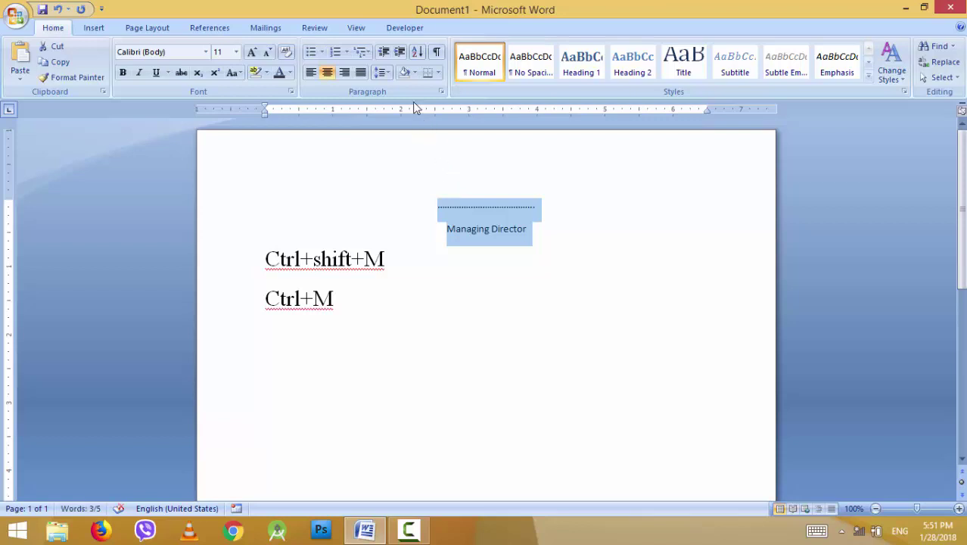
{"action": "left_click", "coordinate": [401, 53]}
{"action": "left_click", "coordinate": [401, 53]}
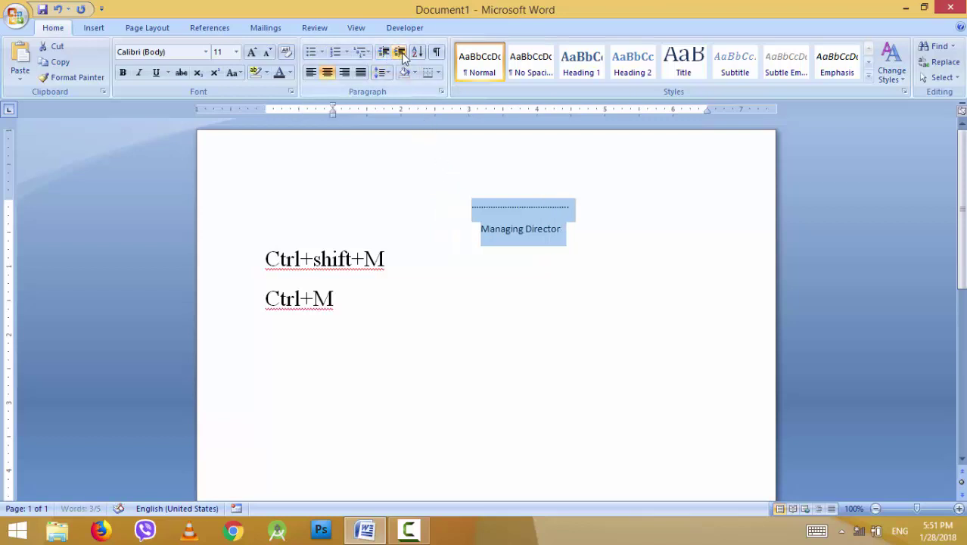
{"action": "left_click", "coordinate": [401, 53]}
{"action": "left_click", "coordinate": [401, 53]}
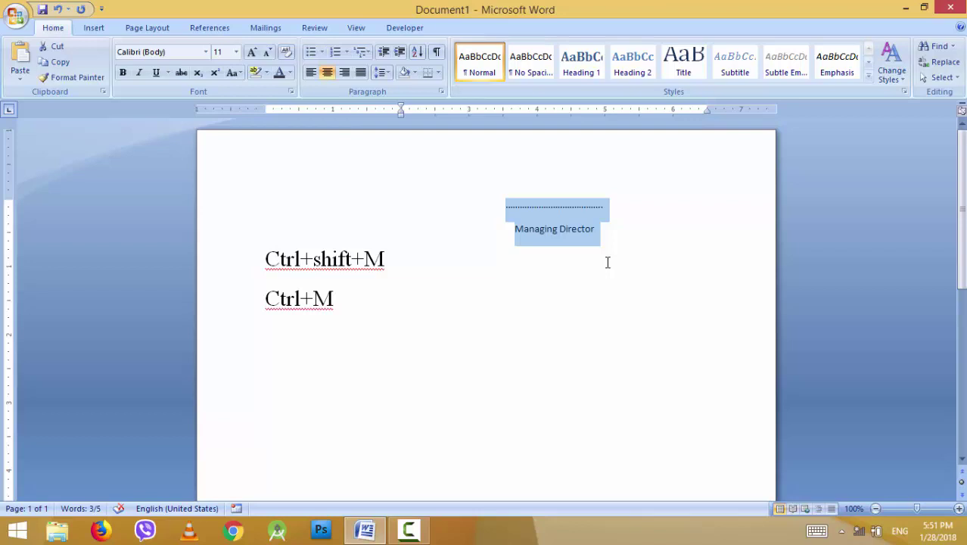
{"action": "key", "text": "ctrl+shift+m"}
{"action": "key", "text": "ctrl+shift+m"}
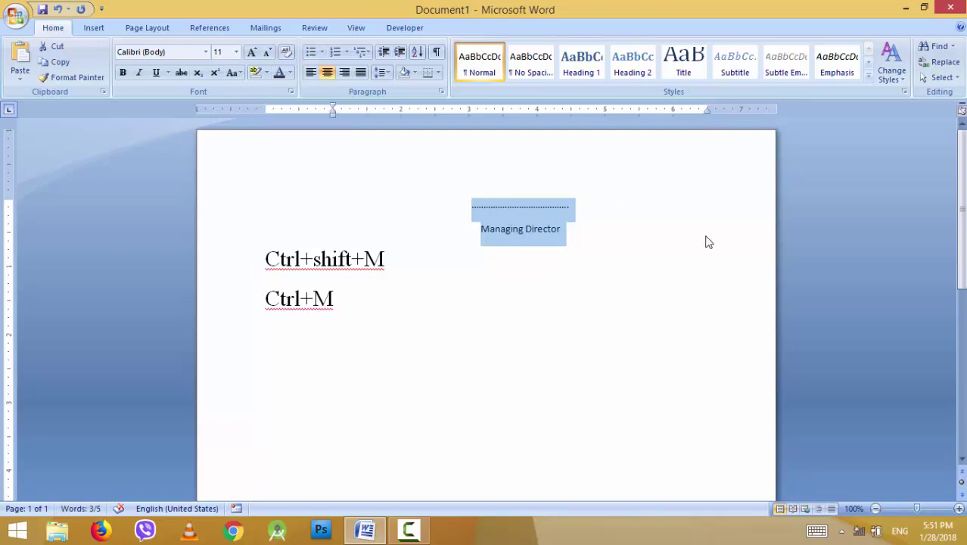
Push the signature block further toward the right margin, then select the page's content.
{"action": "left_click", "coordinate": [400, 52]}
{"action": "left_click", "coordinate": [401, 52]}
{"action": "left_click", "coordinate": [401, 52]}
{"action": "left_click", "coordinate": [401, 53]}
{"action": "left_click", "coordinate": [401, 53]}
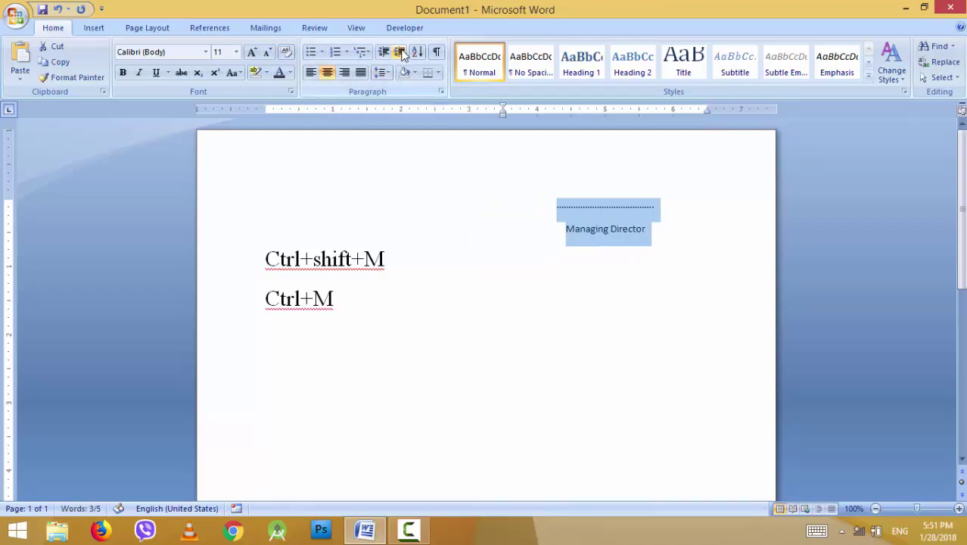
{"action": "left_click", "coordinate": [386, 53]}
{"action": "left_click", "coordinate": [400, 53]}
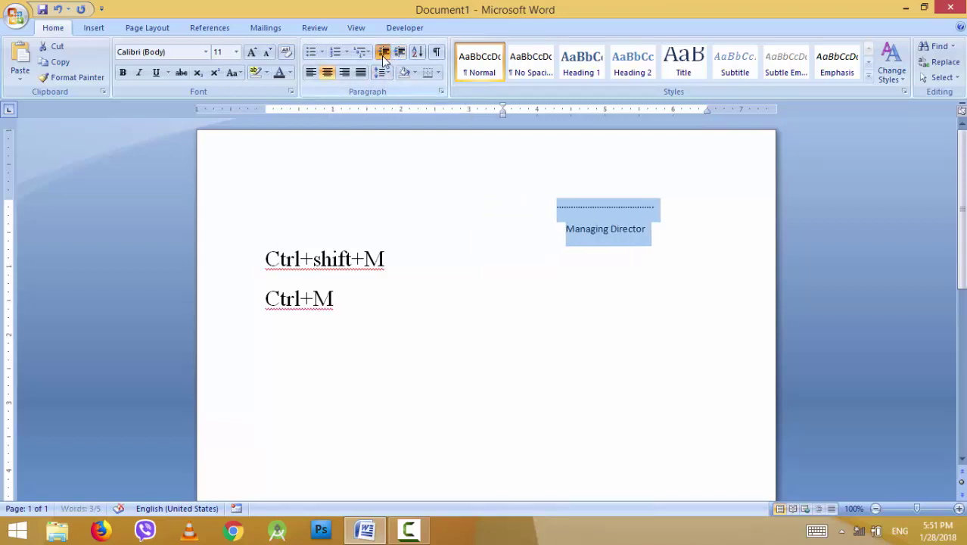
{"action": "left_click", "coordinate": [383, 52]}
{"action": "left_click", "coordinate": [401, 52]}
{"action": "left_click", "coordinate": [339, 419]}
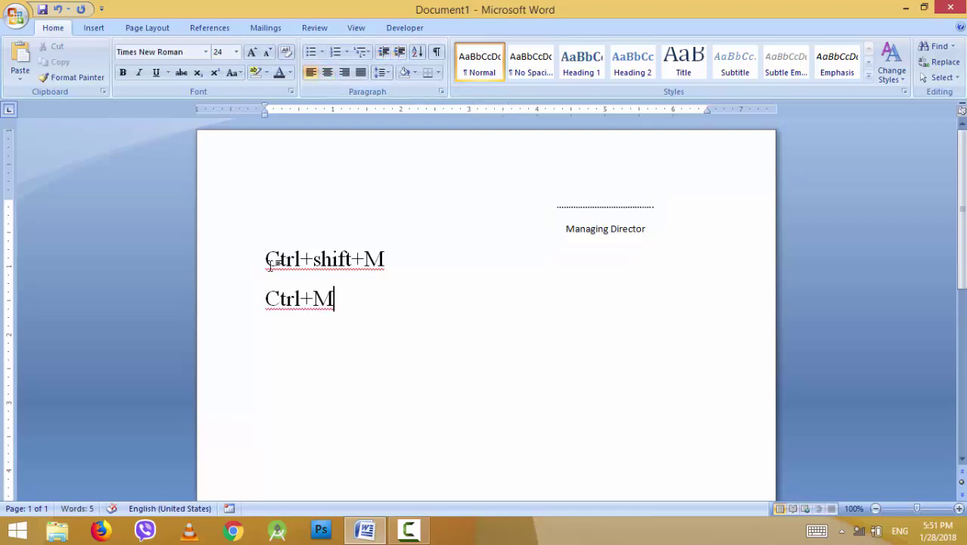
{"action": "left_click", "coordinate": [261, 224], "text": "shift"}
Clear the page and type the lines Bbbb, Aaaa and Zzzz.
{"action": "key", "text": "Delete"}
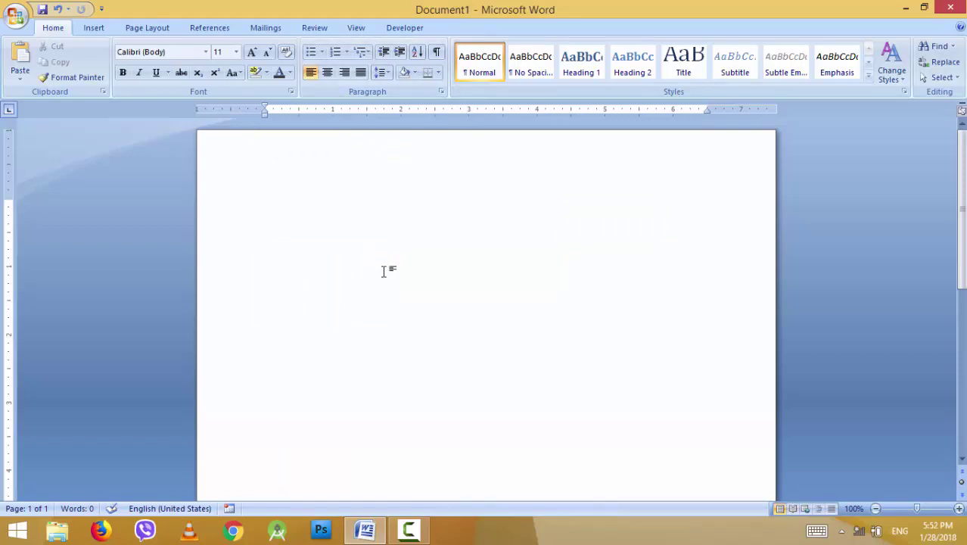
{"action": "type", "text": "Bbbb"}
{"action": "key", "text": "Return"}
{"action": "type", "text": "a"}
{"action": "type", "text": "aaa"}
{"action": "key", "text": "Return"}
{"action": "type", "text": "Zzzz"}
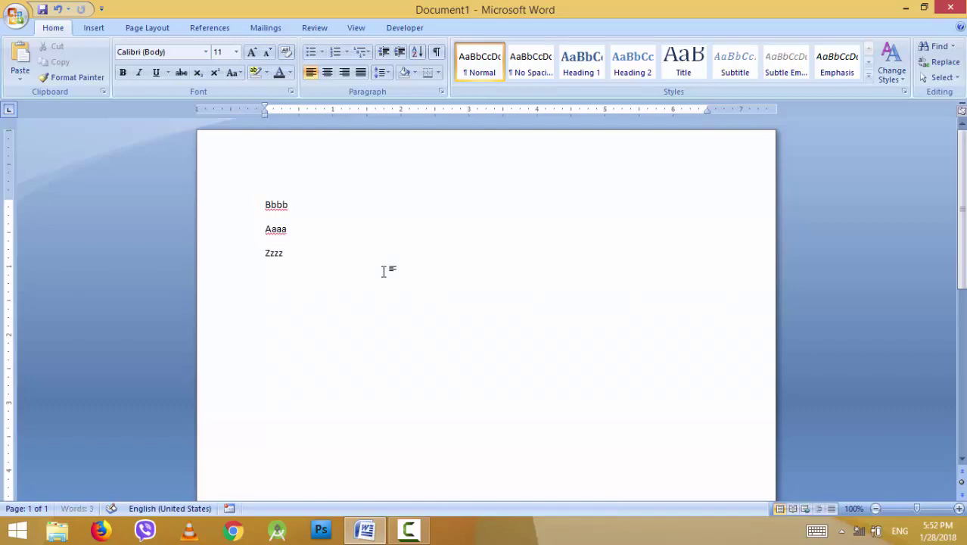
{"action": "key", "text": "Return"}
Add lines Yyy, Ccc and Xxxxx, then select all six lines.
{"action": "type", "text": "yy"}
{"action": "key", "text": "Return"}
{"action": "type", "text": "ccc"}
{"action": "key", "text": "Return"}
{"action": "type", "text": "xx"}
{"action": "type", "text": "xxx"}
{"action": "key", "text": "Return"}
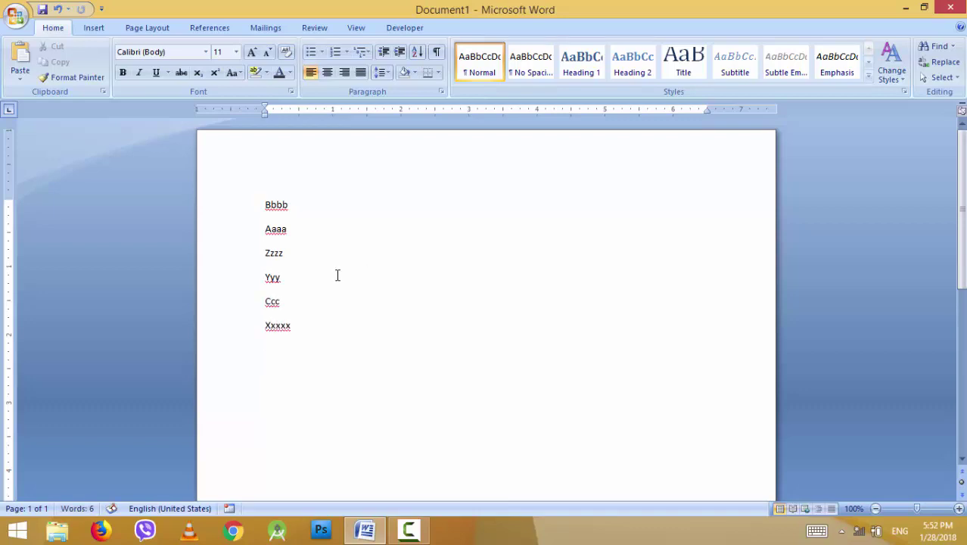
{"action": "left_click_drag", "start_coordinate": [295, 327], "coordinate": [265, 204]}
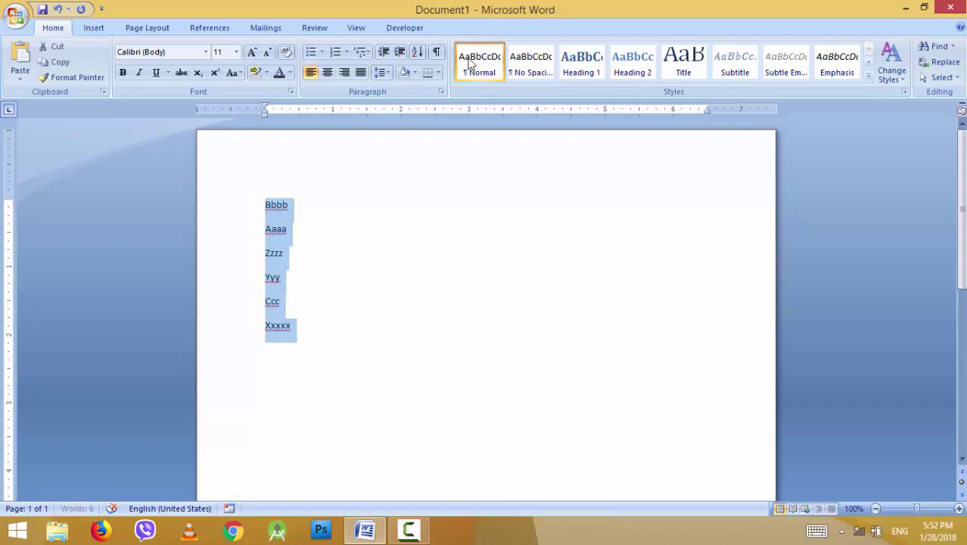
Sort the six lines in ascending A-to-Z order.
{"action": "left_click", "coordinate": [417, 52]}
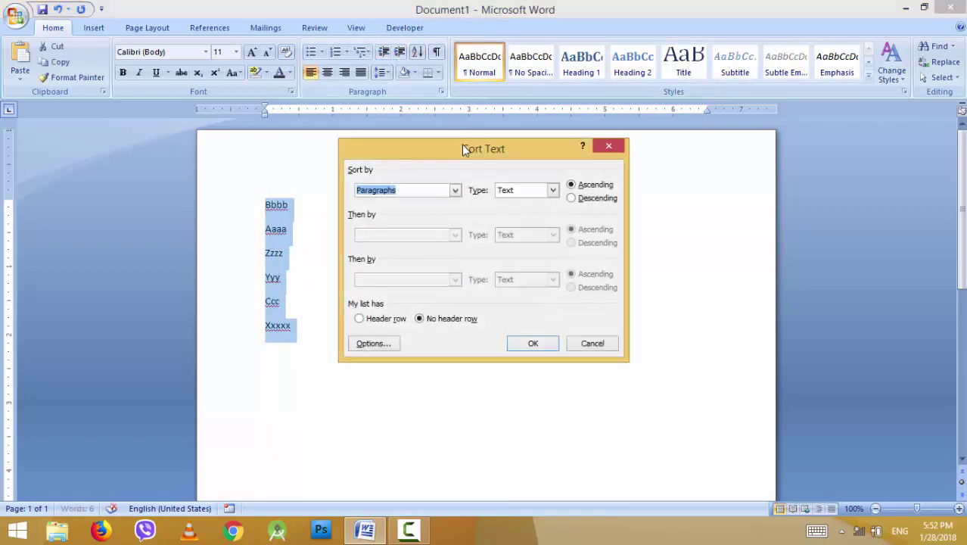
{"action": "left_click", "coordinate": [603, 187]}
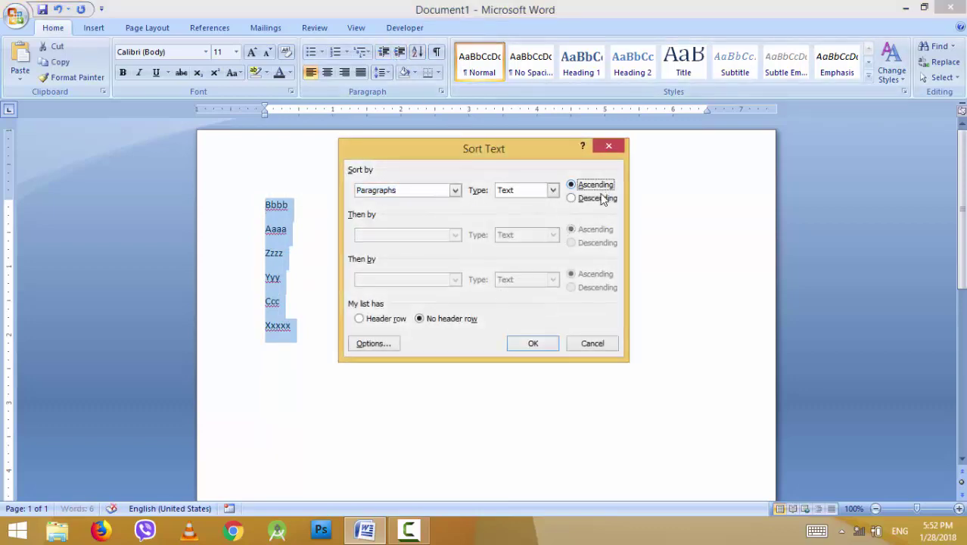
{"action": "left_click", "coordinate": [538, 345]}
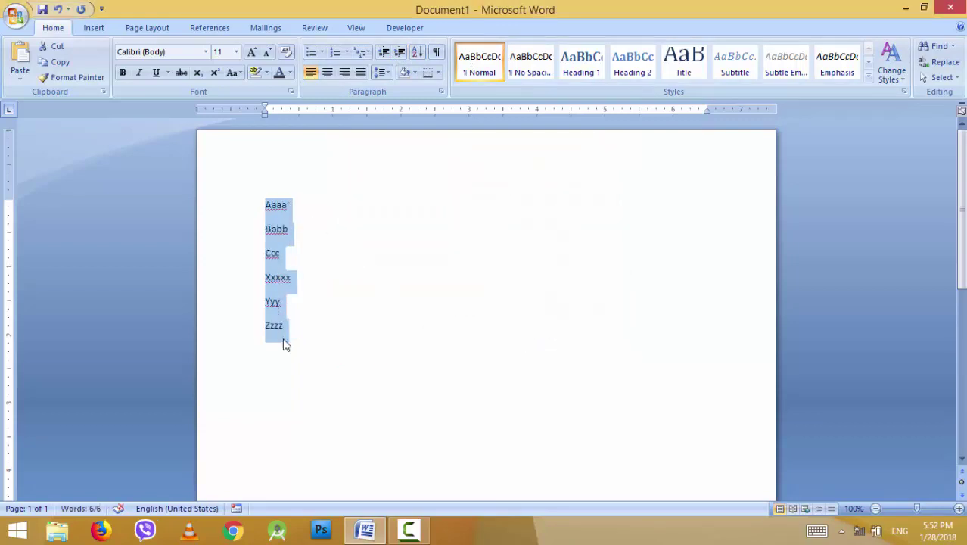
Re-sort the lines in descending Z-to-A order, then delete them.
{"action": "left_click", "coordinate": [417, 52]}
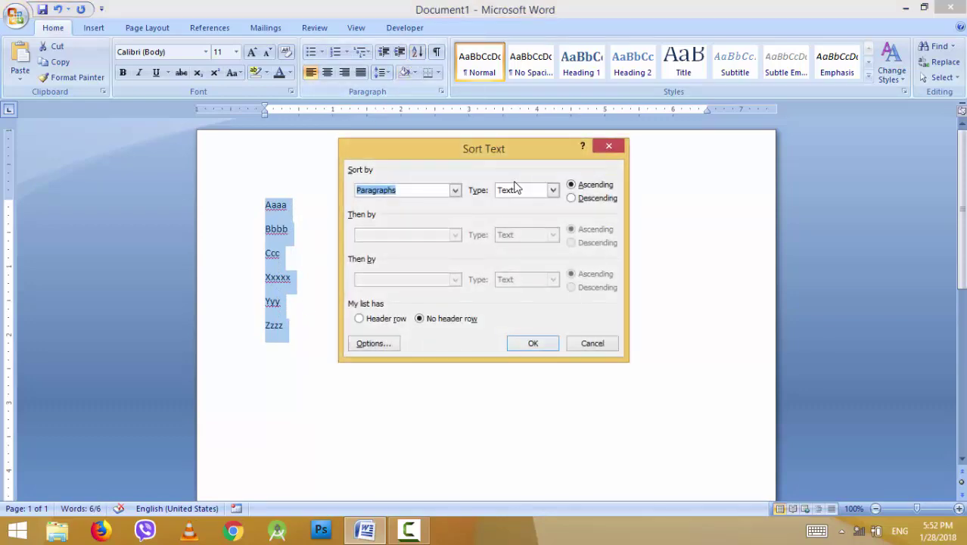
{"action": "left_click", "coordinate": [587, 199]}
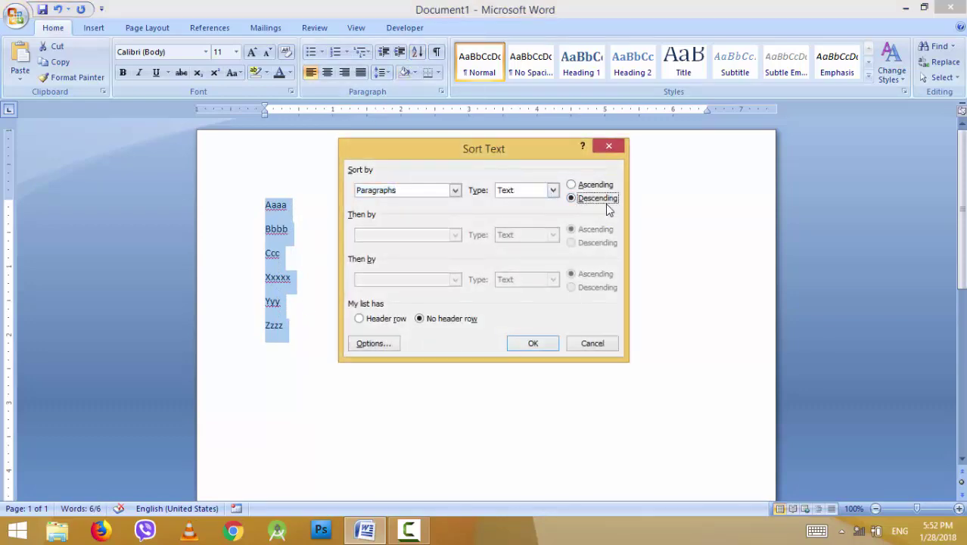
{"action": "left_click", "coordinate": [546, 343]}
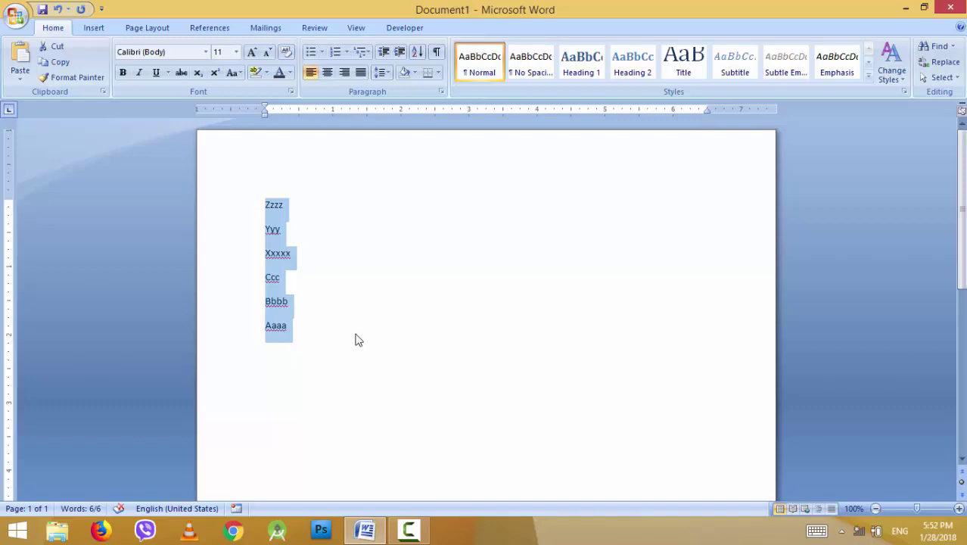
{"action": "key", "text": "Delete"}
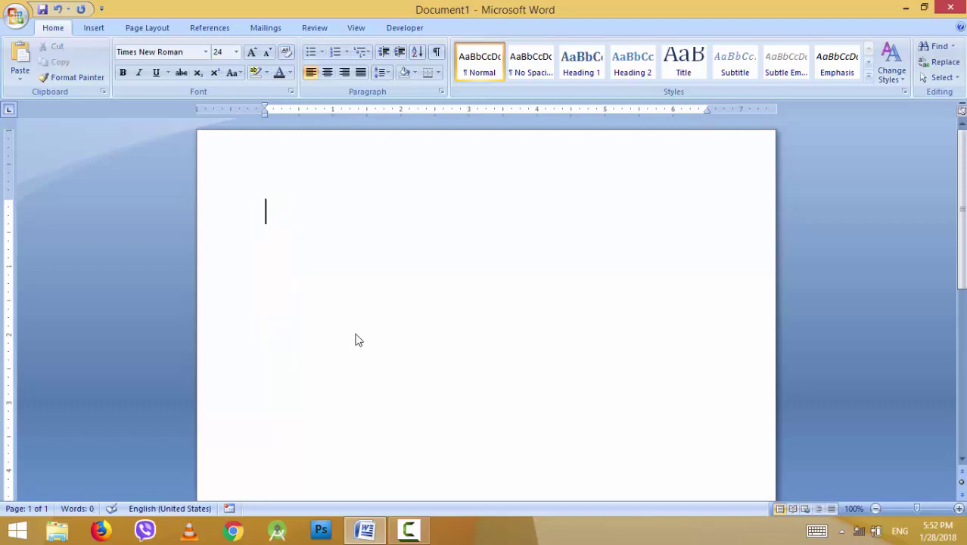
Generate three sample paragraphs with =rand() and set them all to 12 pt.
{"action": "type", "text": "=rand()"}
{"action": "key", "text": "Return"}
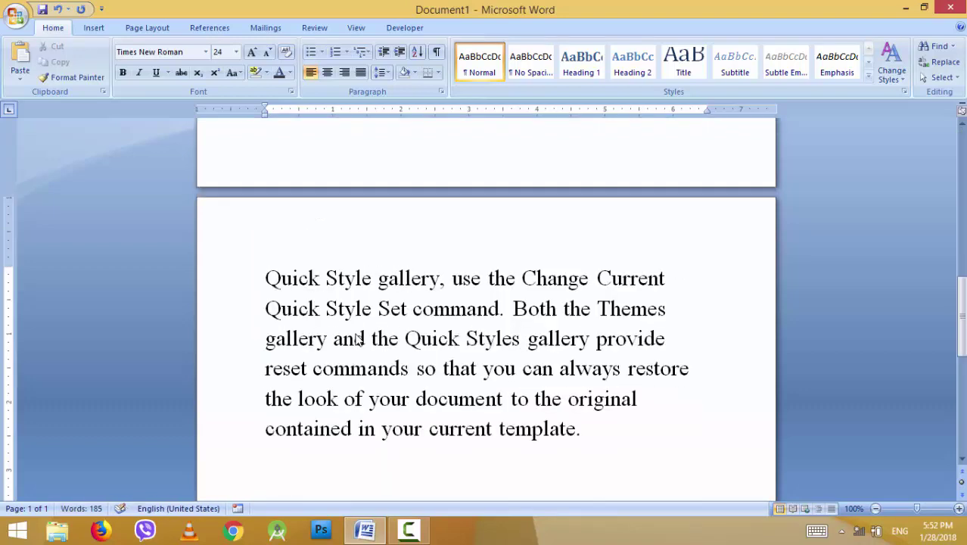
{"action": "left_click_drag", "start_coordinate": [594, 446], "coordinate": [261, 3]}
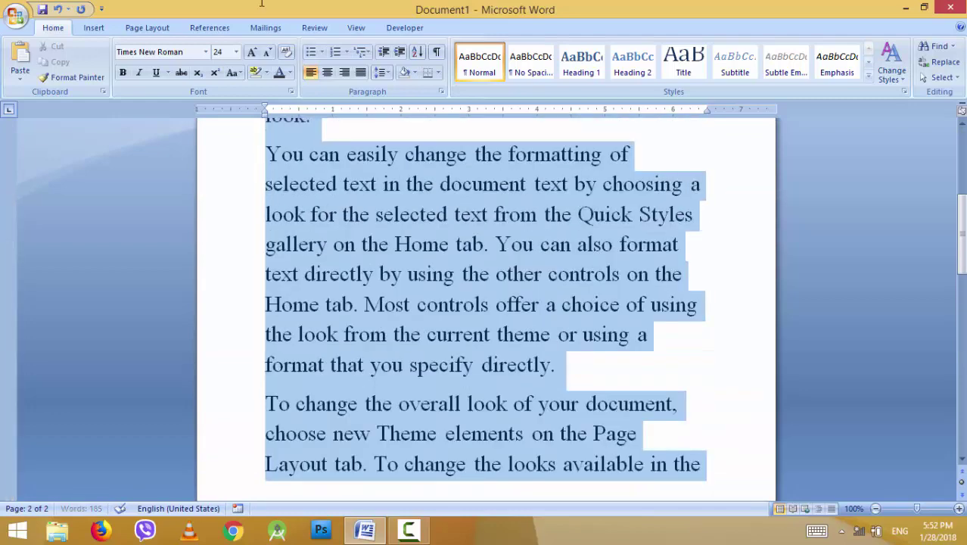
{"action": "left_click", "coordinate": [236, 51]}
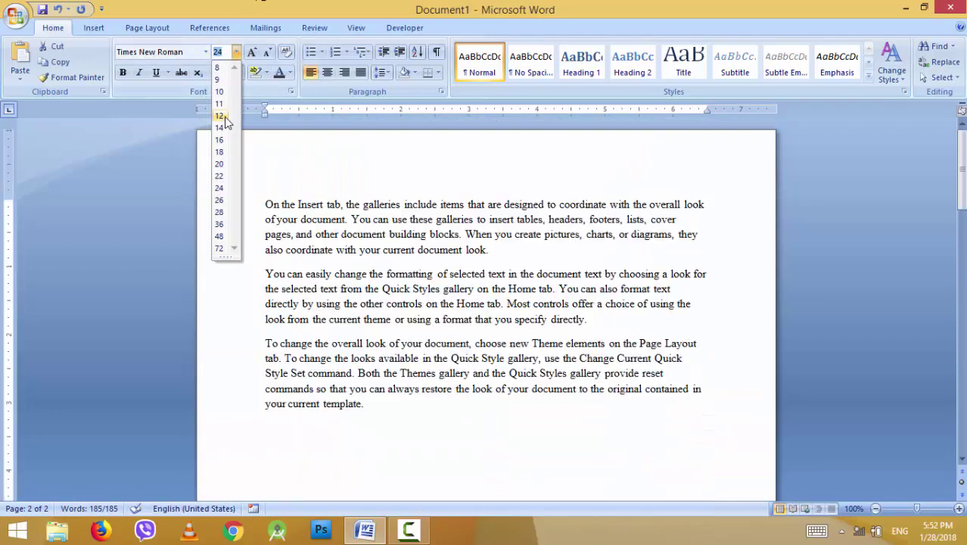
{"action": "left_click", "coordinate": [224, 117]}
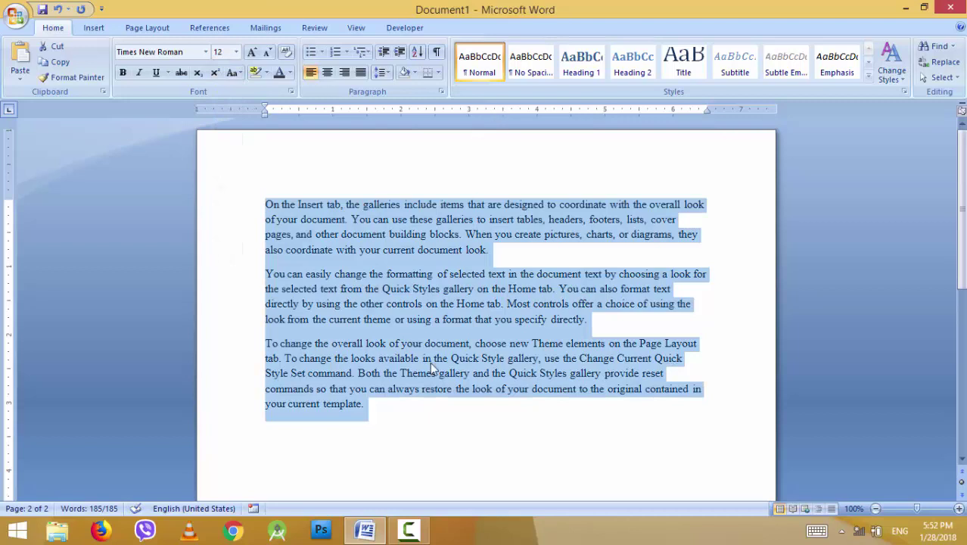
Deselect the text and show the formatting marks.
{"action": "left_click", "coordinate": [476, 345]}
{"action": "left_click", "coordinate": [414, 424]}
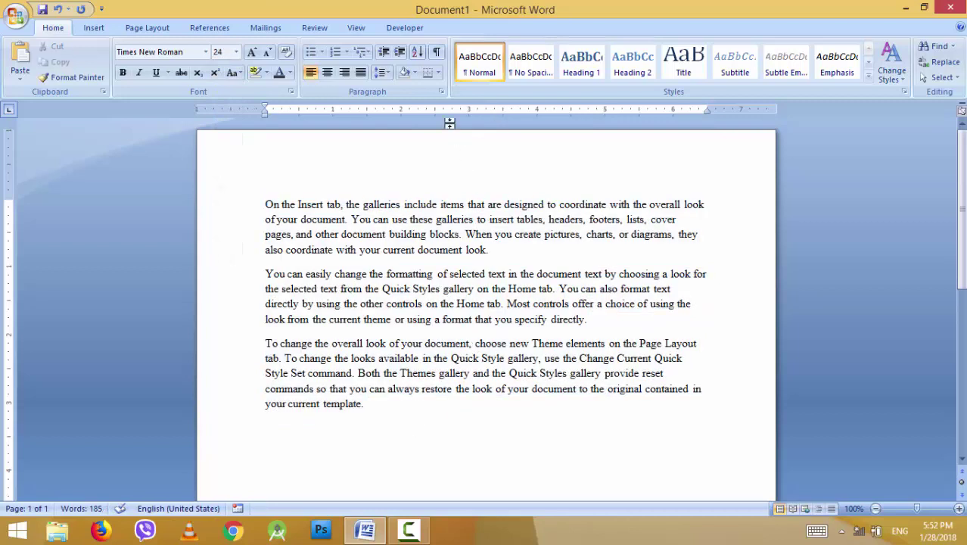
{"action": "left_click", "coordinate": [436, 51]}
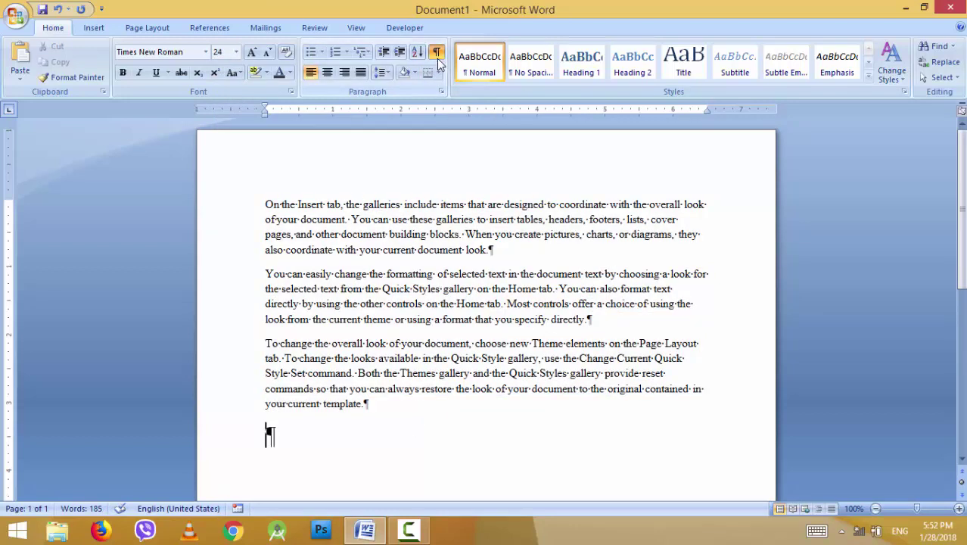
Break the first paragraph before 'headers' and before 'with your current document look'.
{"action": "left_click", "coordinate": [494, 246]}
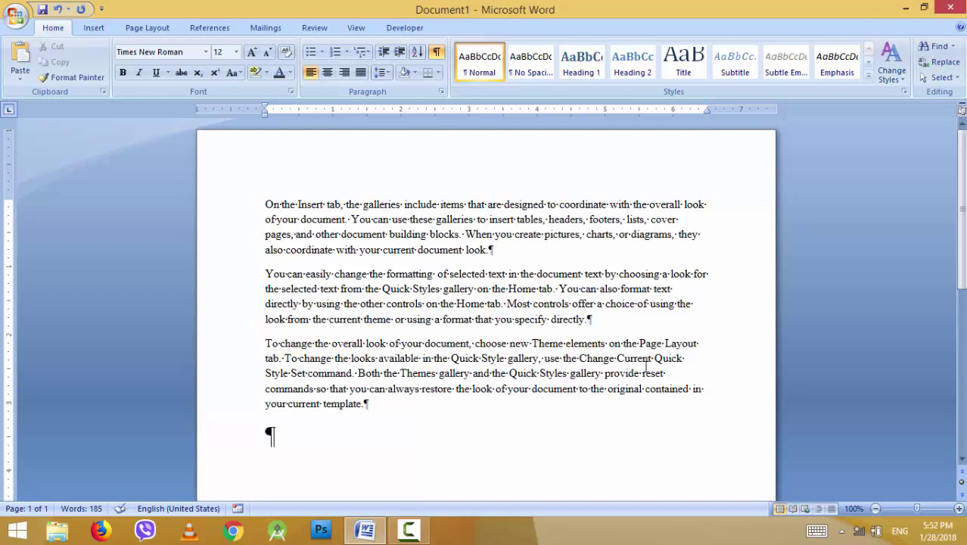
{"action": "left_click", "coordinate": [548, 220]}
{"action": "key", "text": "Return"}
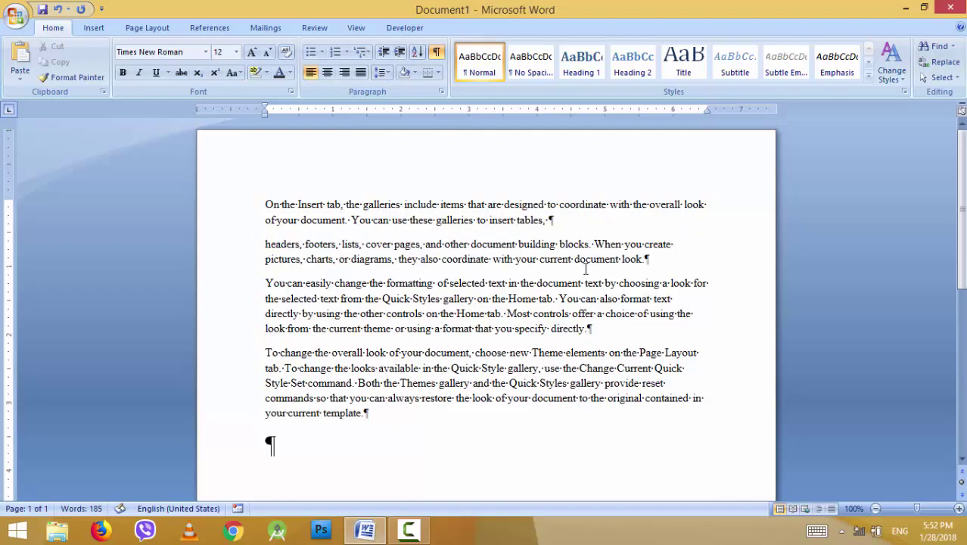
{"action": "left_click", "coordinate": [492, 258]}
{"action": "key", "text": "Return"}
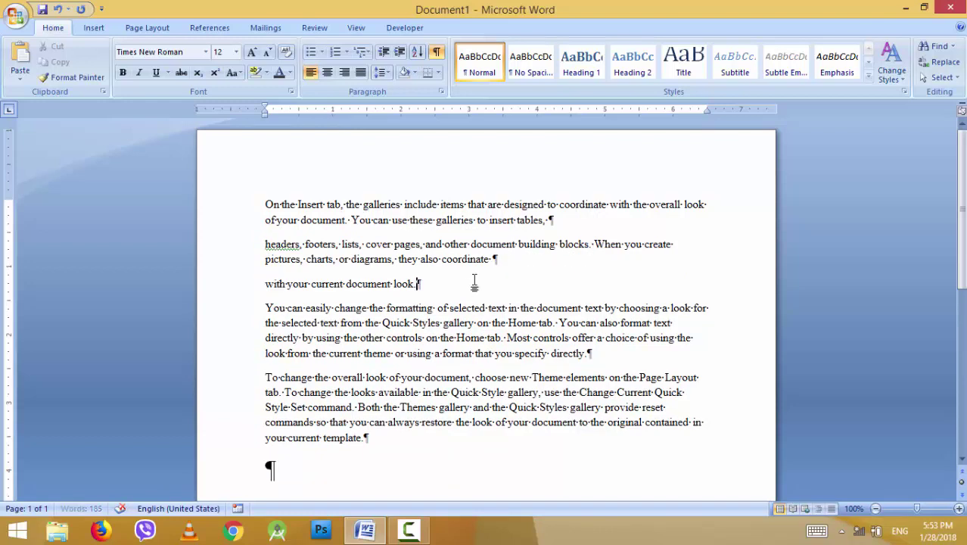
Hide the formatting marks and undo the breaks so the first paragraph is whole.
{"action": "left_click", "coordinate": [570, 221]}
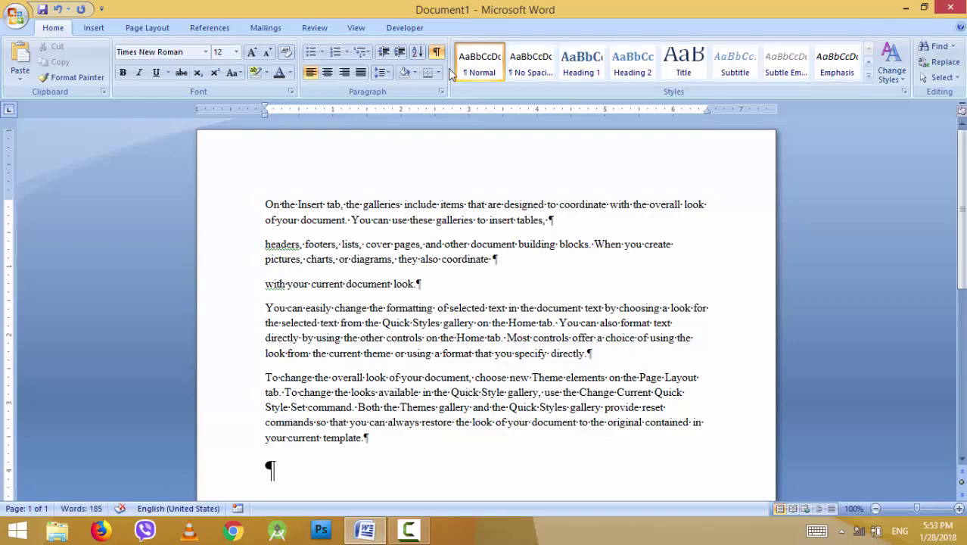
{"action": "left_click", "coordinate": [436, 53]}
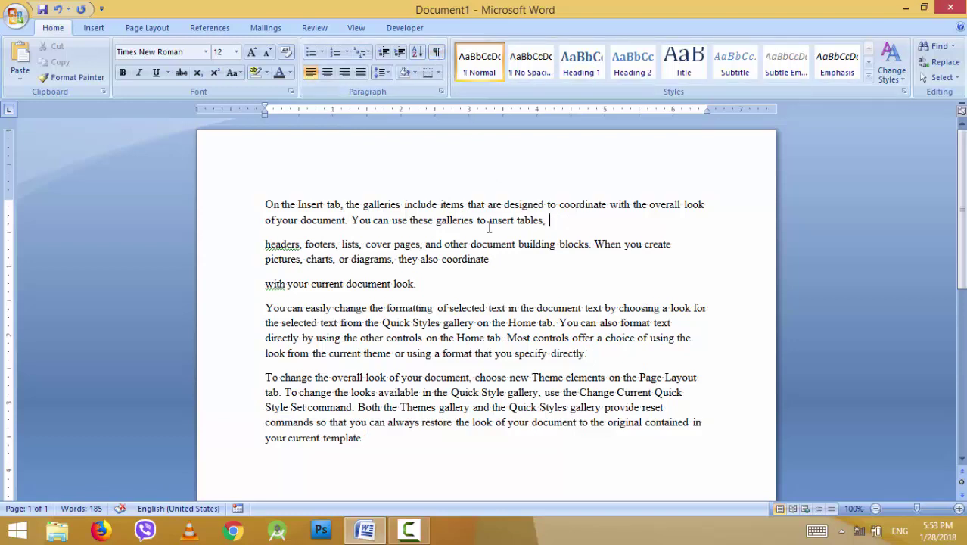
{"action": "key", "text": "ctrl+z"}
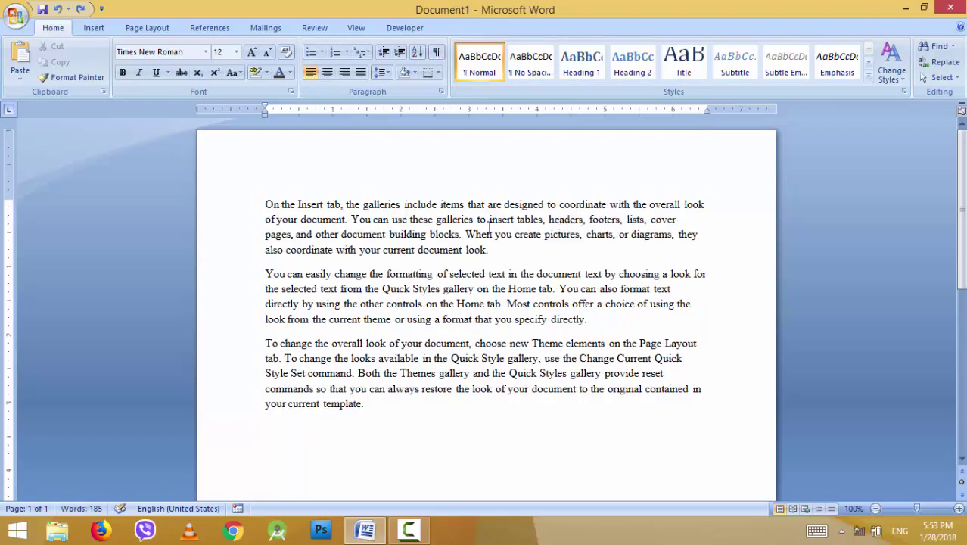
Select all three sample paragraphs and apply Justify alignment.
{"action": "left_click", "coordinate": [701, 388]}
{"action": "left_click", "coordinate": [704, 286]}
{"action": "left_click_drag", "start_coordinate": [392, 399], "coordinate": [255, 207]}
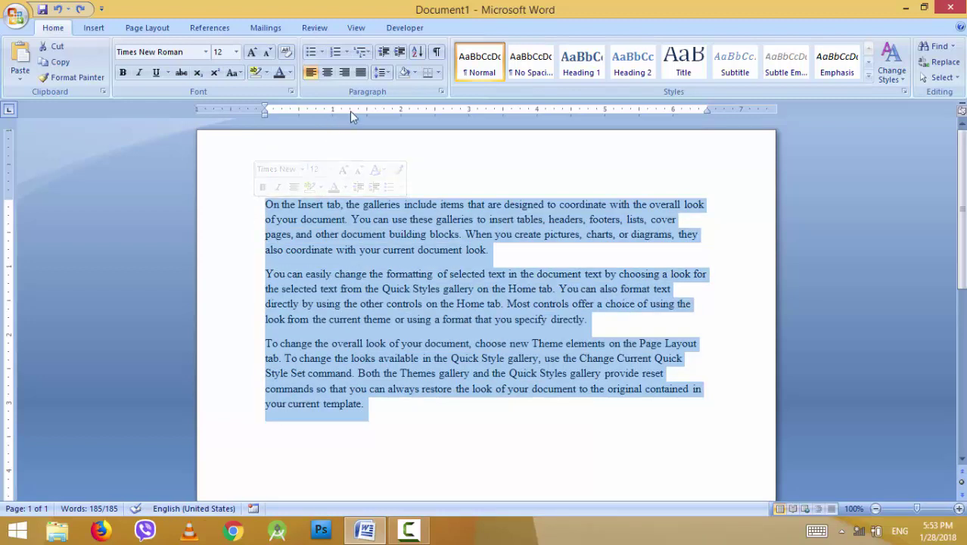
{"action": "left_click", "coordinate": [361, 76]}
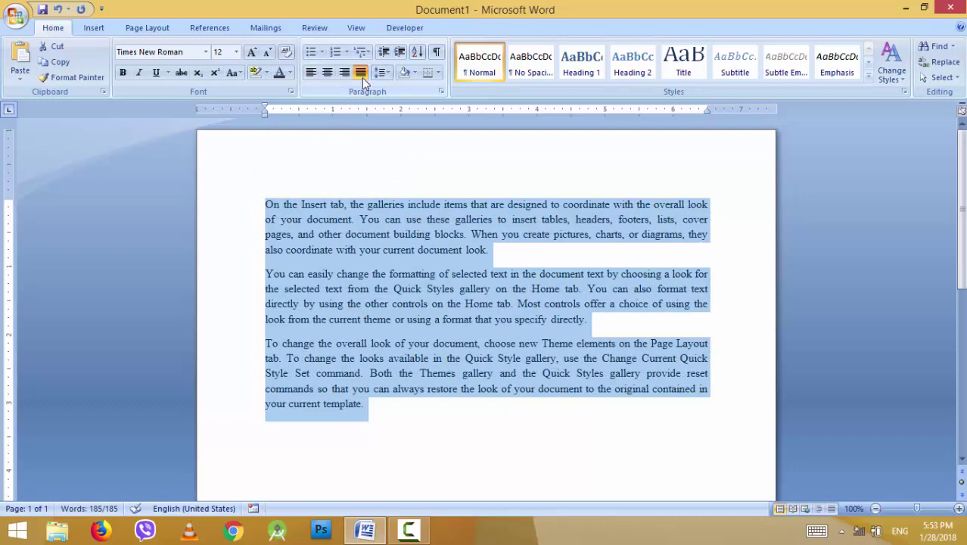
{"action": "left_click", "coordinate": [265, 205]}
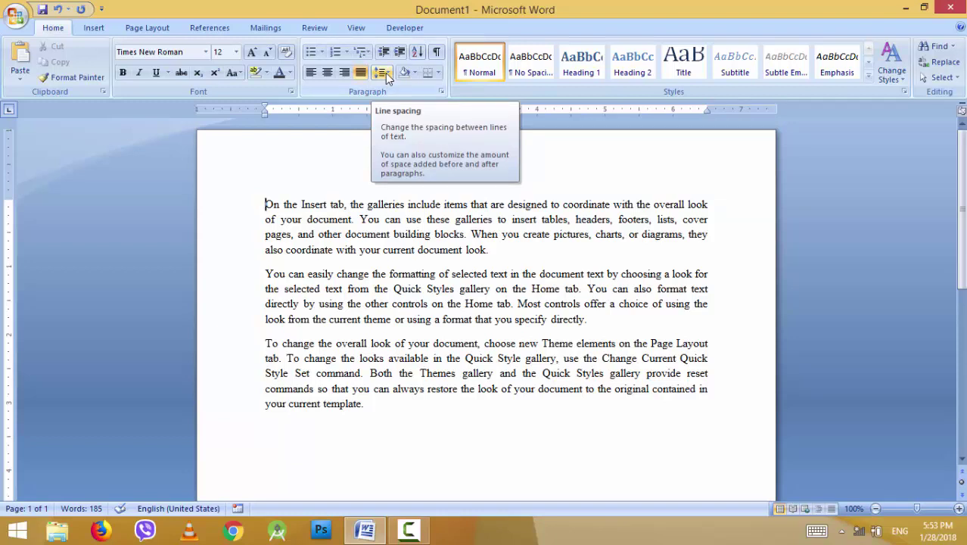
{"action": "left_click_drag", "start_coordinate": [264, 205], "coordinate": [369, 289]}
{"action": "left_click", "coordinate": [377, 299]}
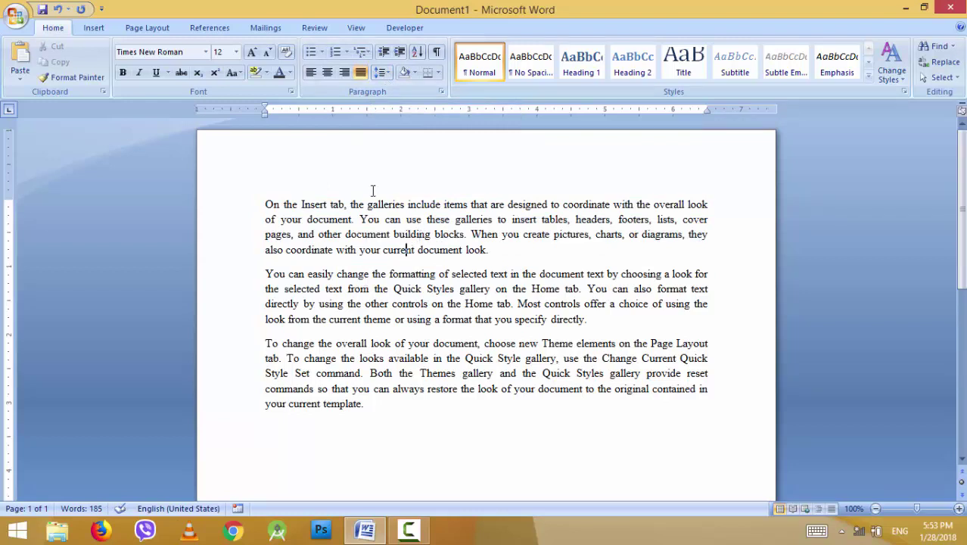
Try spacing options on the second paragraph, ending with its gap to paragraph one closed.
{"action": "left_click", "coordinate": [389, 303]}
{"action": "left_click", "coordinate": [388, 74]}
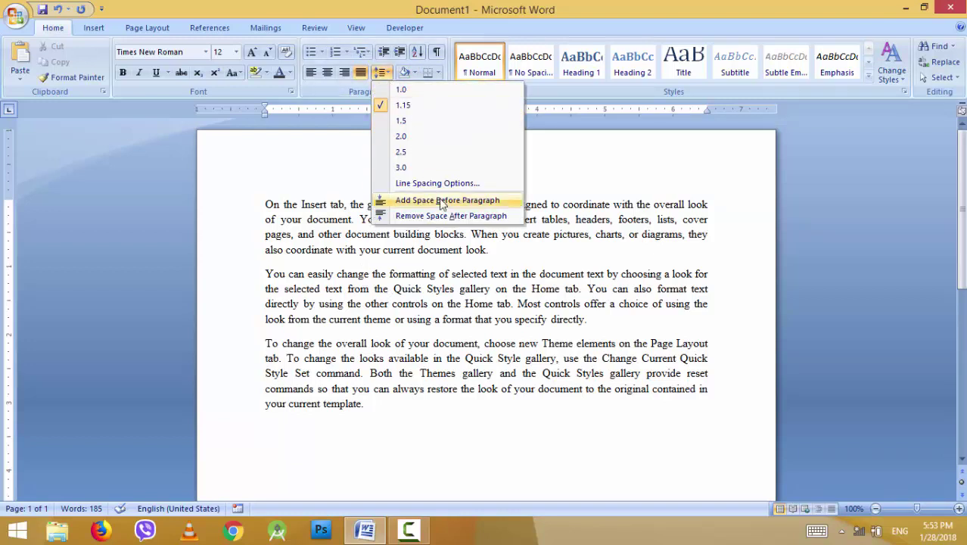
{"action": "left_click", "coordinate": [428, 215]}
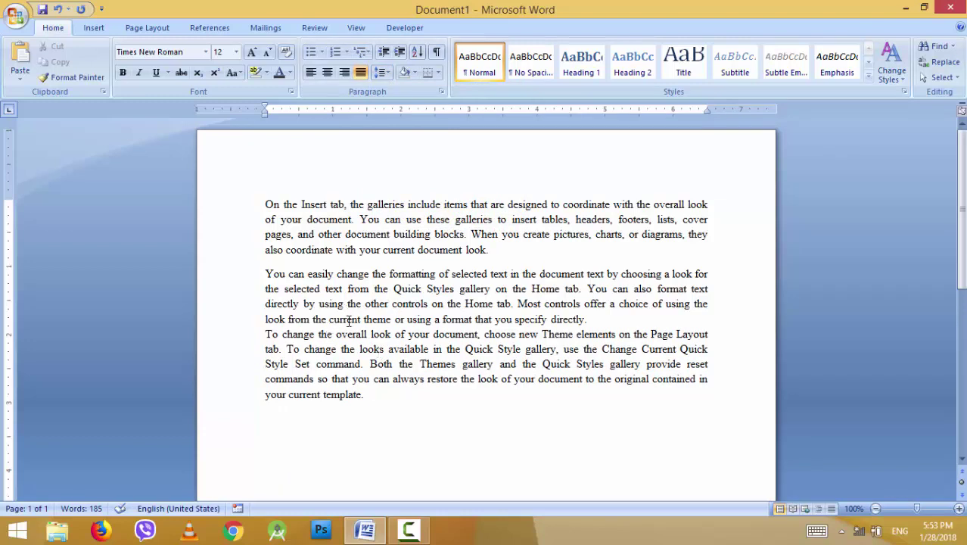
{"action": "key", "text": "ctrl+z"}
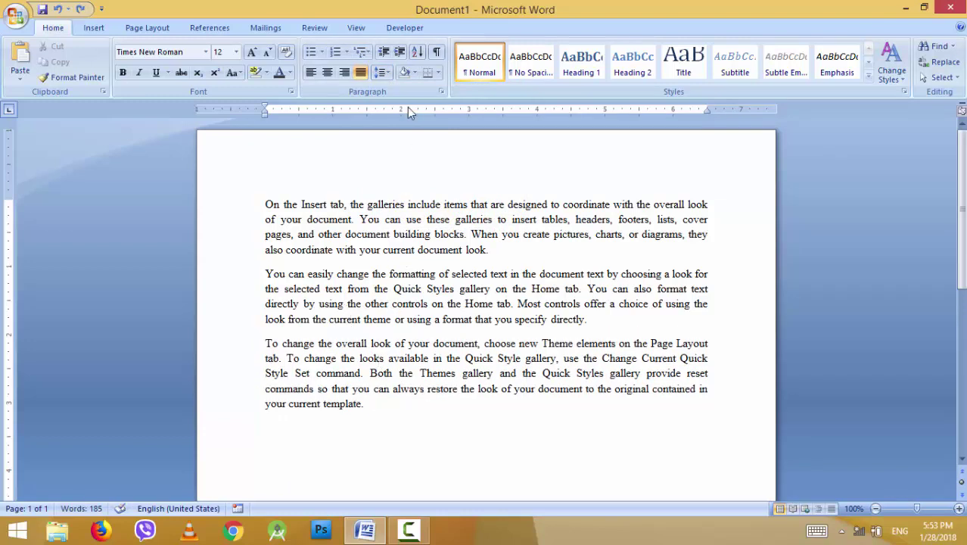
{"action": "left_click", "coordinate": [383, 71]}
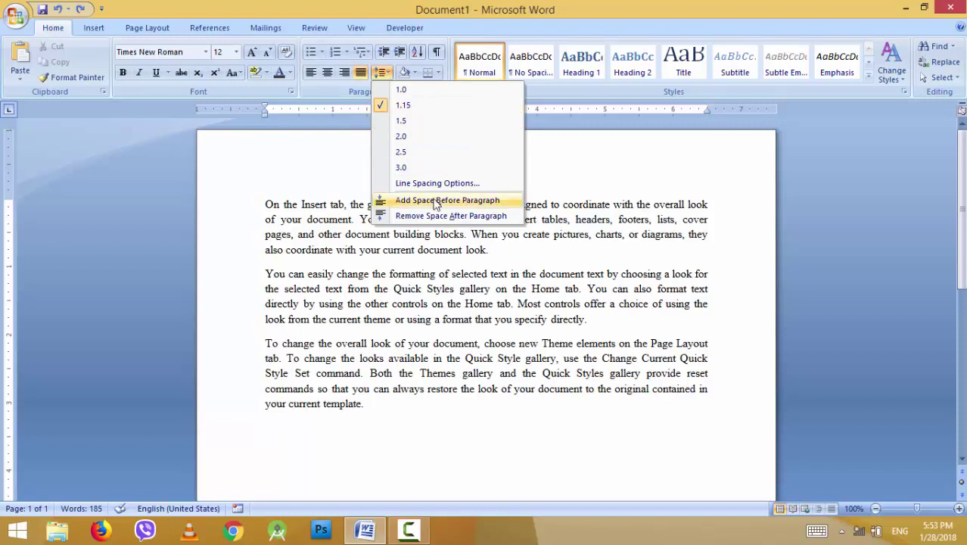
{"action": "left_click", "coordinate": [434, 203]}
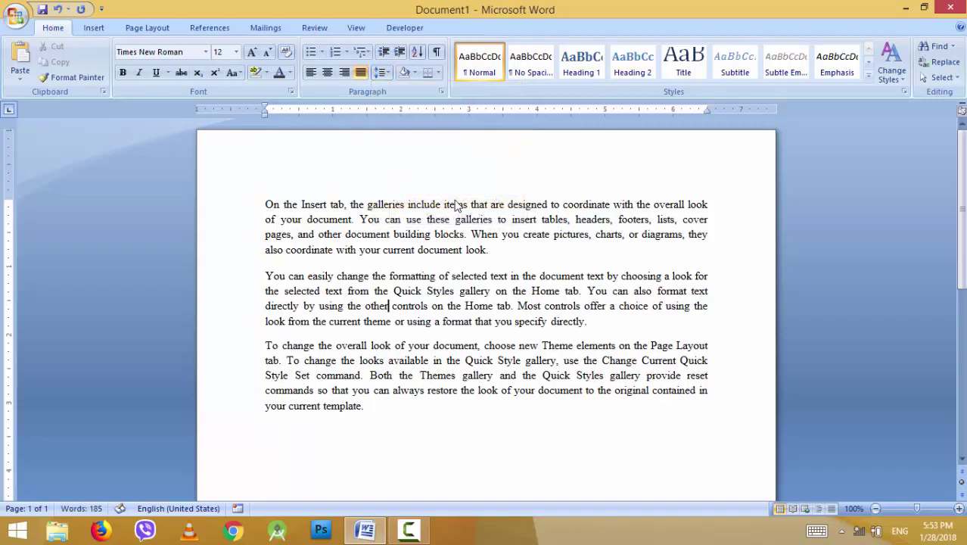
{"action": "left_click", "coordinate": [383, 72]}
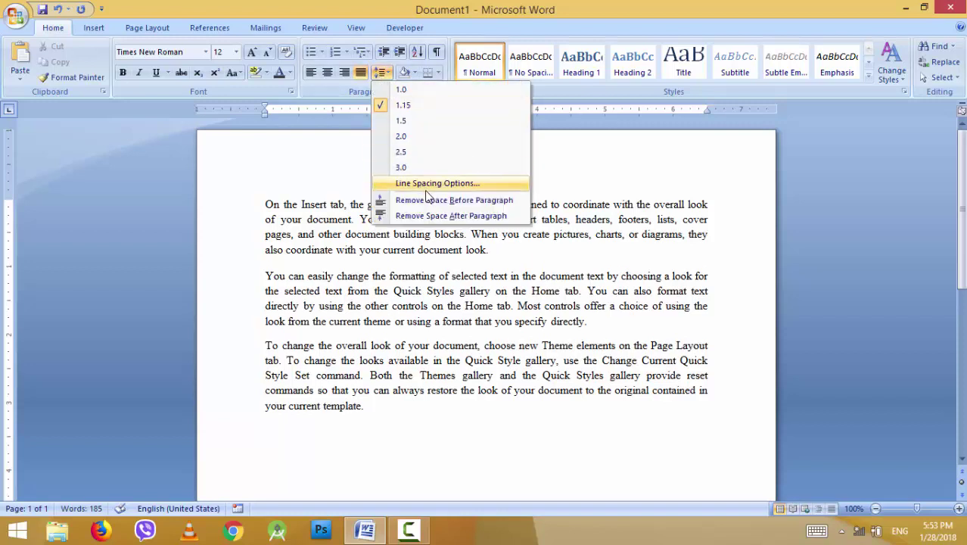
{"action": "left_click", "coordinate": [414, 203]}
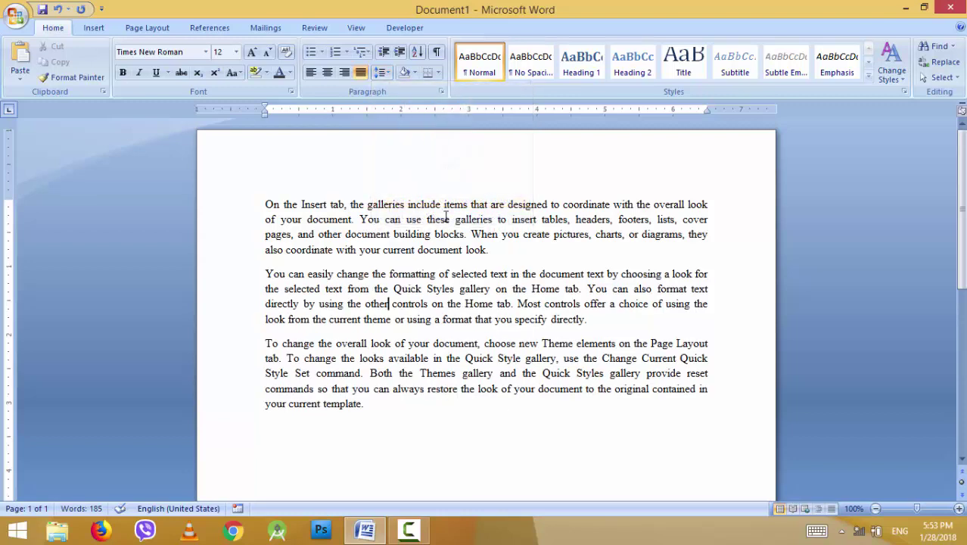
{"action": "left_click", "coordinate": [384, 71]}
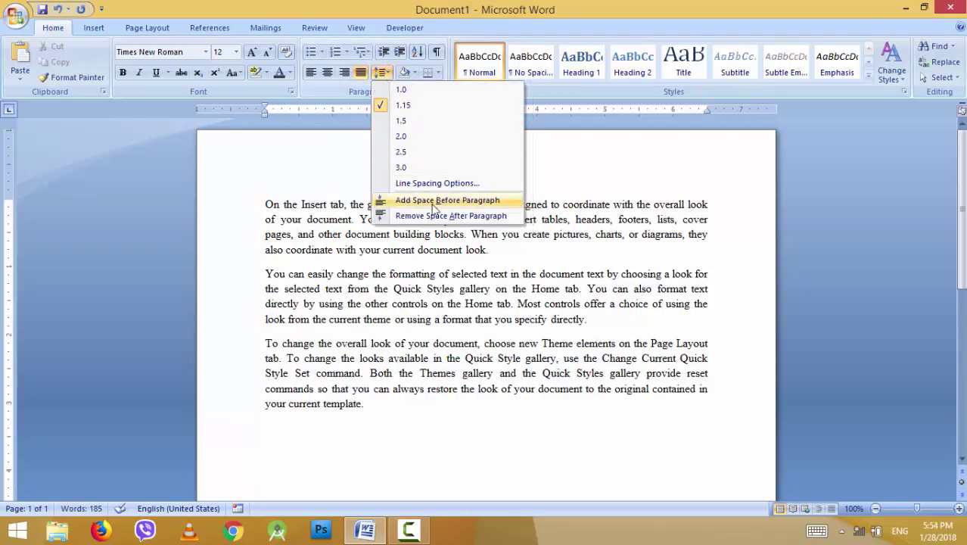
{"action": "left_click", "coordinate": [436, 218]}
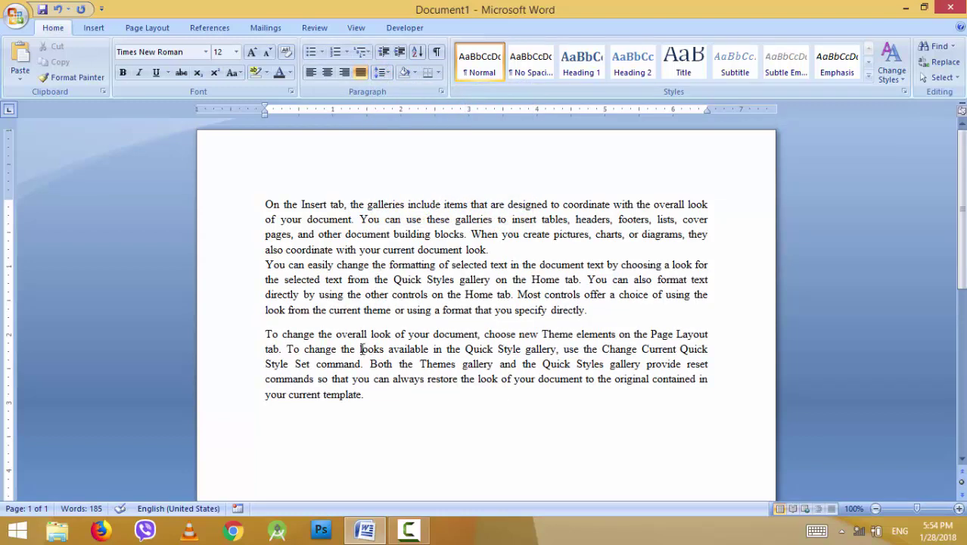
Close the gap between paragraphs two and three and remove space before paragraph two.
{"action": "left_click", "coordinate": [383, 72]}
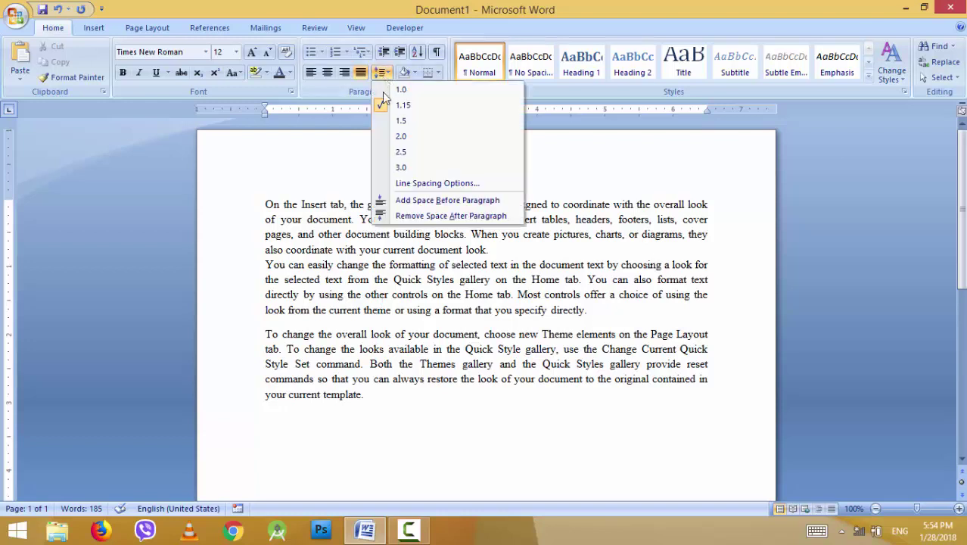
{"action": "left_click", "coordinate": [406, 216]}
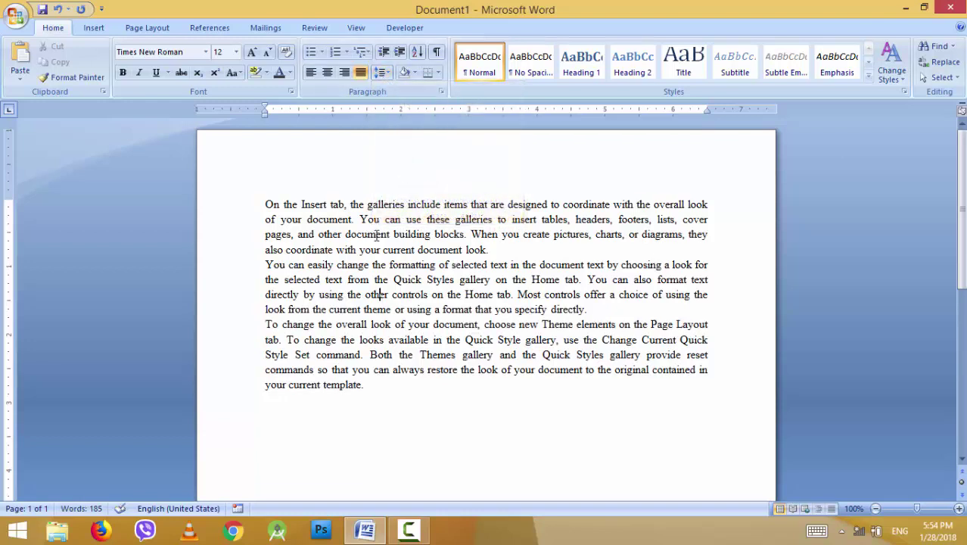
{"action": "left_click", "coordinate": [382, 73]}
{"action": "left_click", "coordinate": [421, 200]}
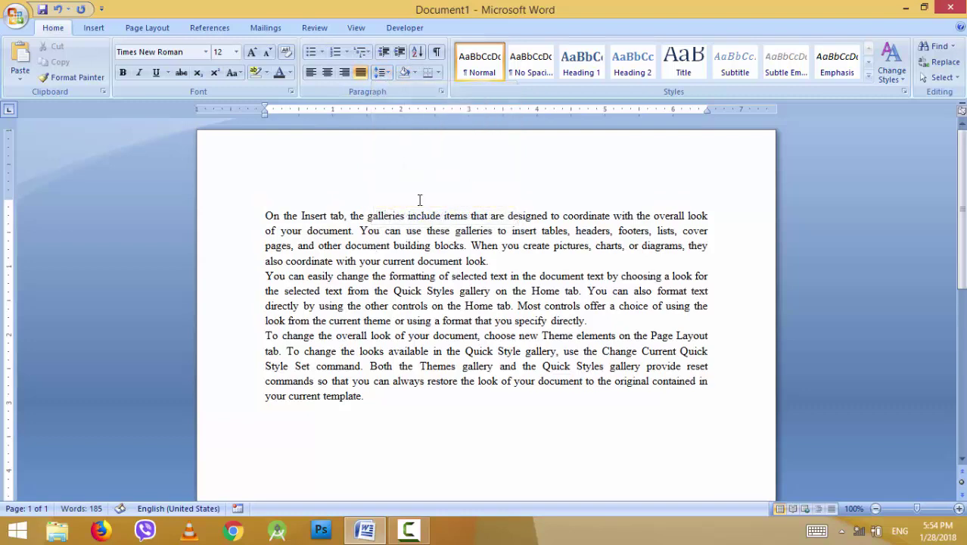
{"action": "key", "text": "ctrl+z"}
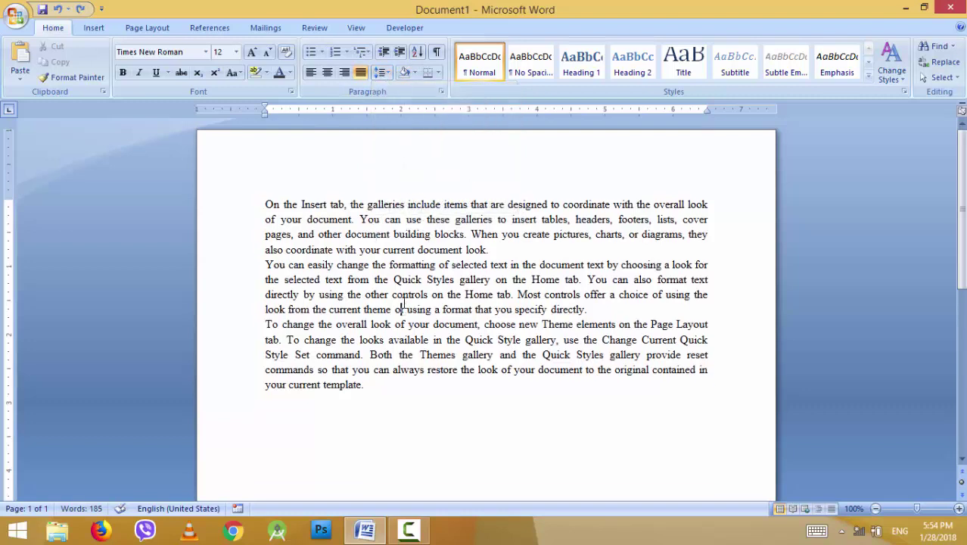
{"action": "left_click", "coordinate": [382, 72]}
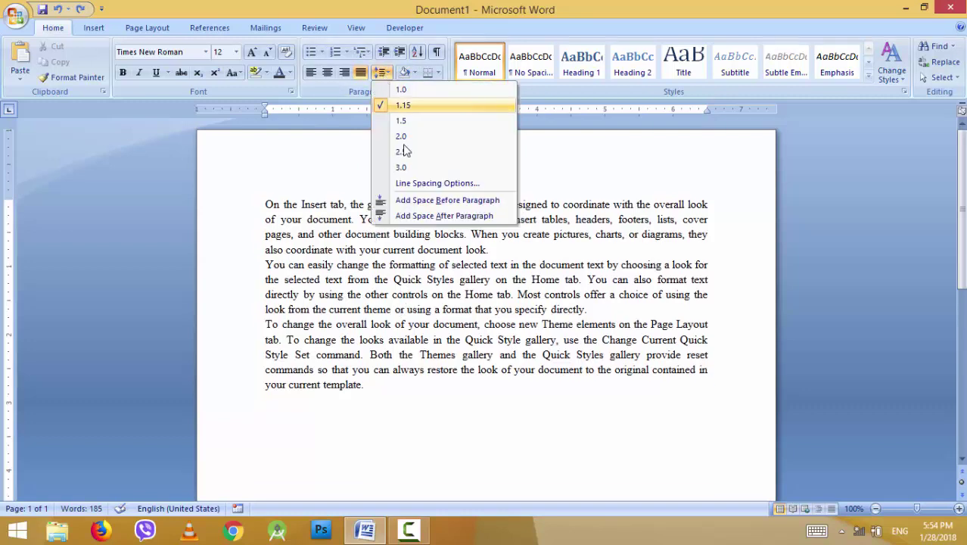
{"action": "left_click", "coordinate": [423, 200]}
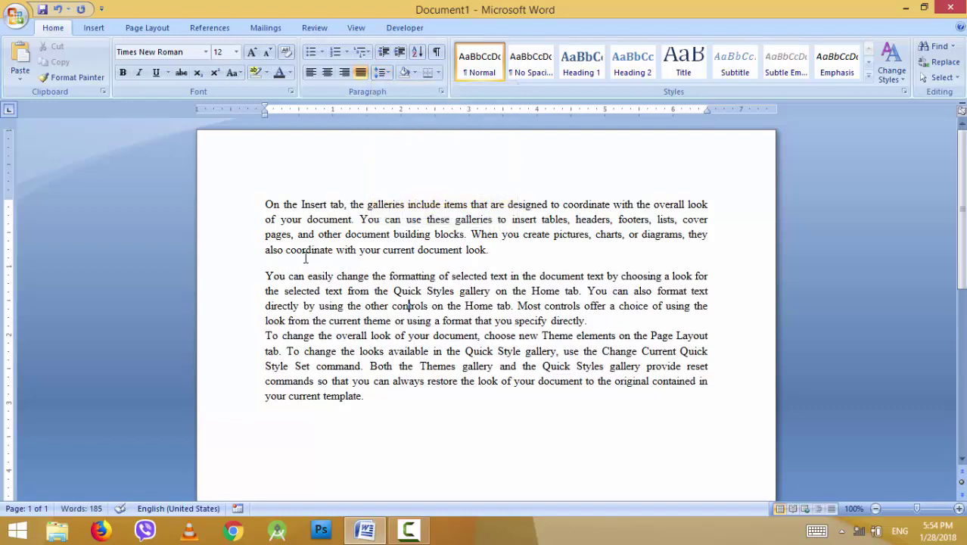
{"action": "left_click", "coordinate": [382, 73]}
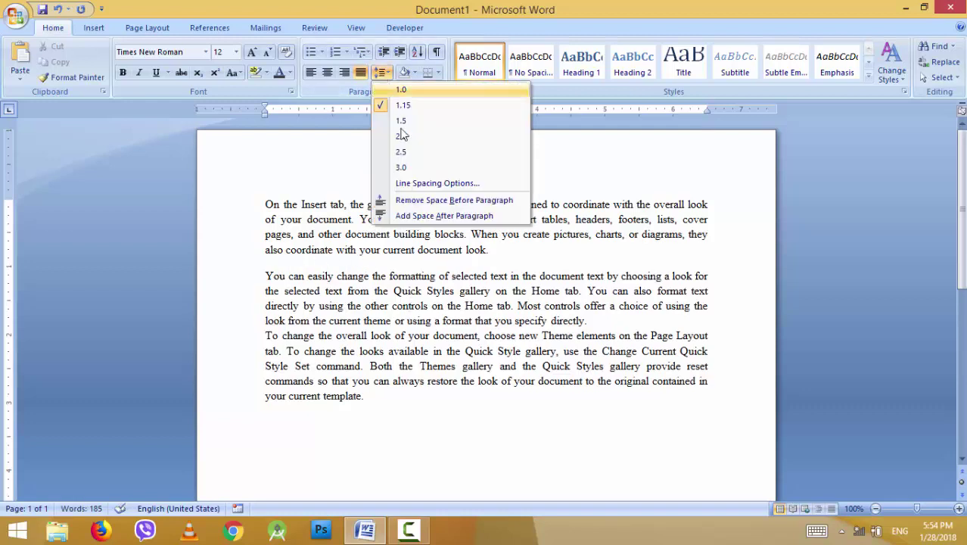
{"action": "left_click", "coordinate": [442, 200]}
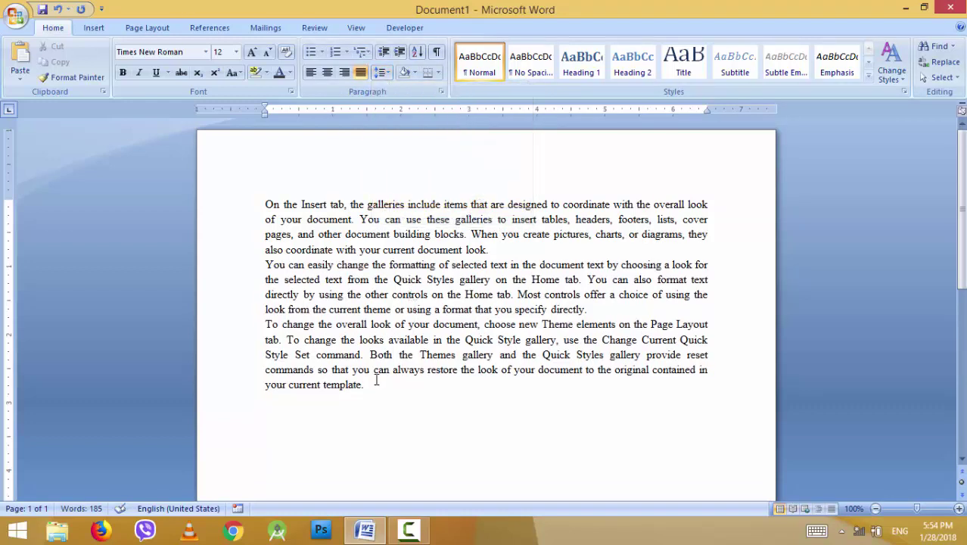
{"action": "left_click_drag", "start_coordinate": [382, 382], "coordinate": [267, 215]}
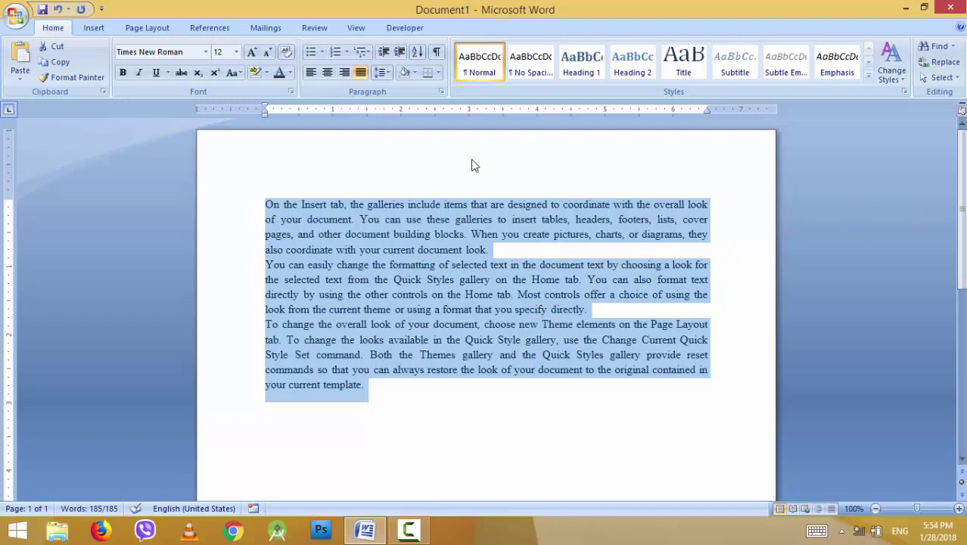
{"action": "left_click", "coordinate": [383, 73]}
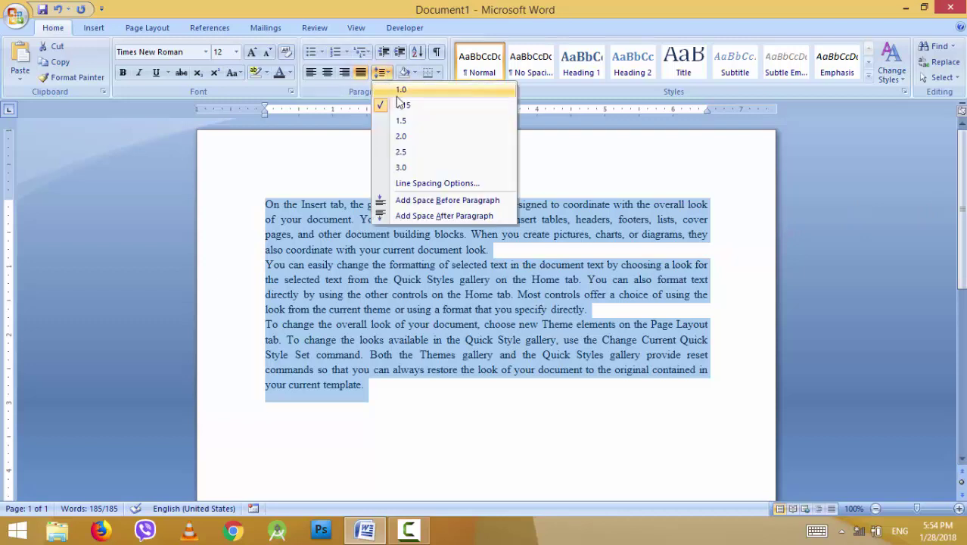
{"action": "left_click", "coordinate": [421, 138]}
{"action": "scroll", "coordinate": [899, 218], "scroll_direction": "down", "scroll_amount": 2}
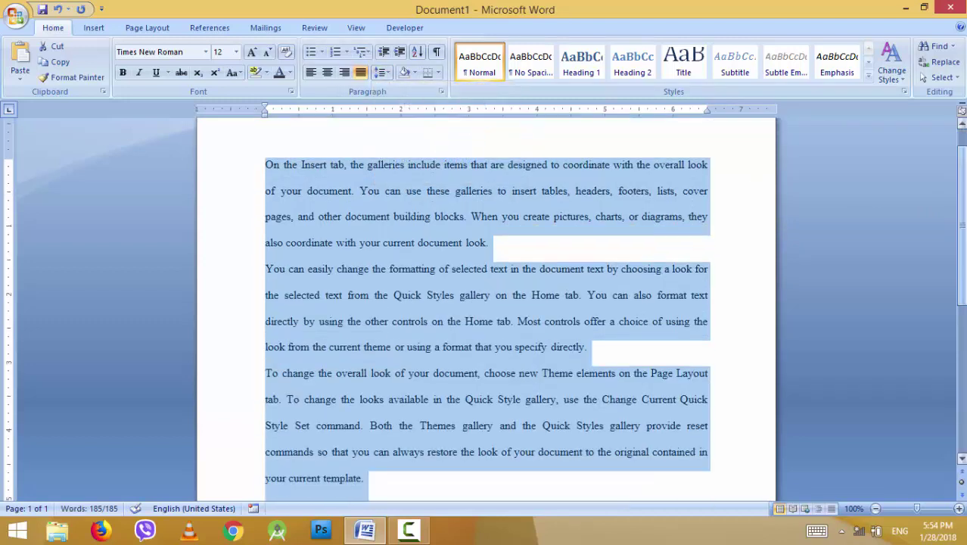
{"action": "left_click", "coordinate": [383, 73]}
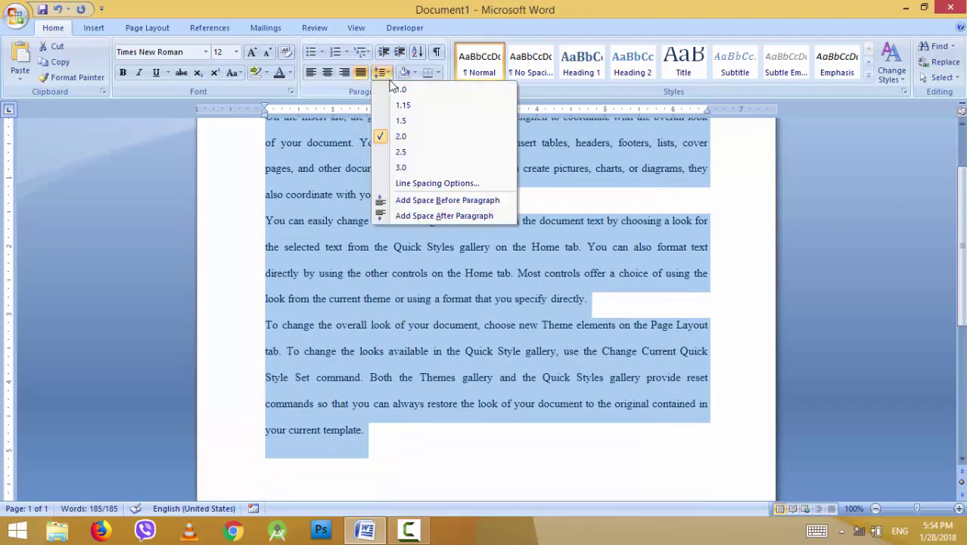
{"action": "left_click", "coordinate": [414, 106]}
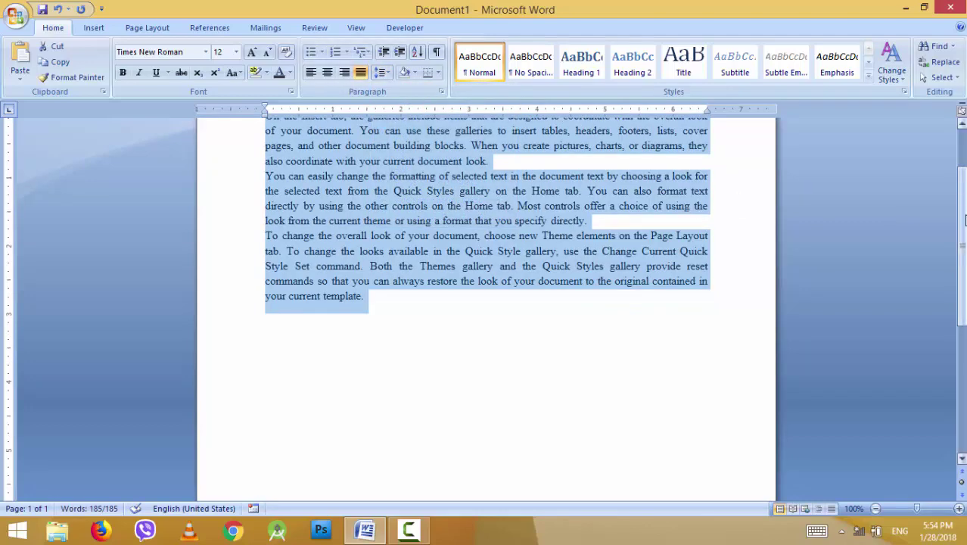
{"action": "scroll", "coordinate": [795, 186], "scroll_direction": "up", "scroll_amount": 2}
{"action": "left_click", "coordinate": [382, 72]}
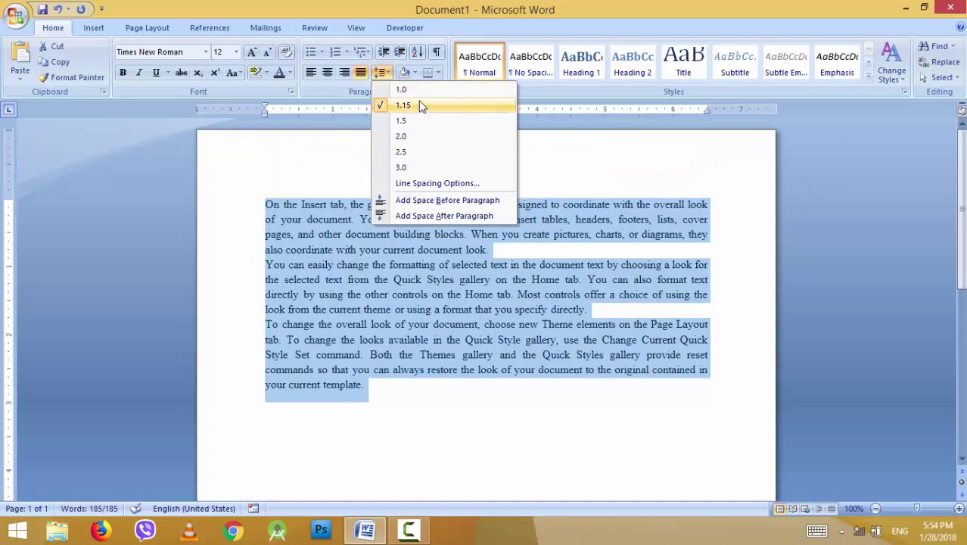
{"action": "left_click", "coordinate": [431, 90]}
{"action": "left_click", "coordinate": [383, 72]}
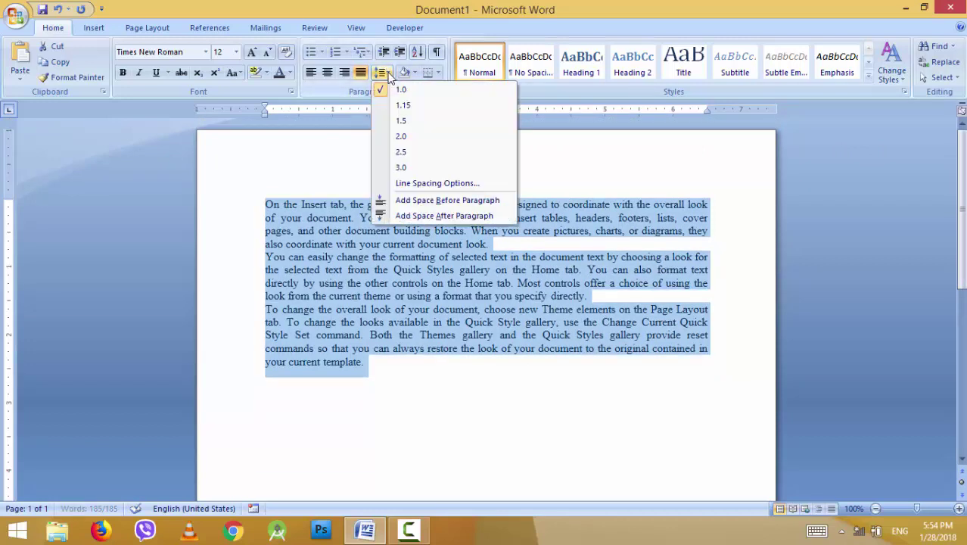
{"action": "left_click", "coordinate": [414, 106]}
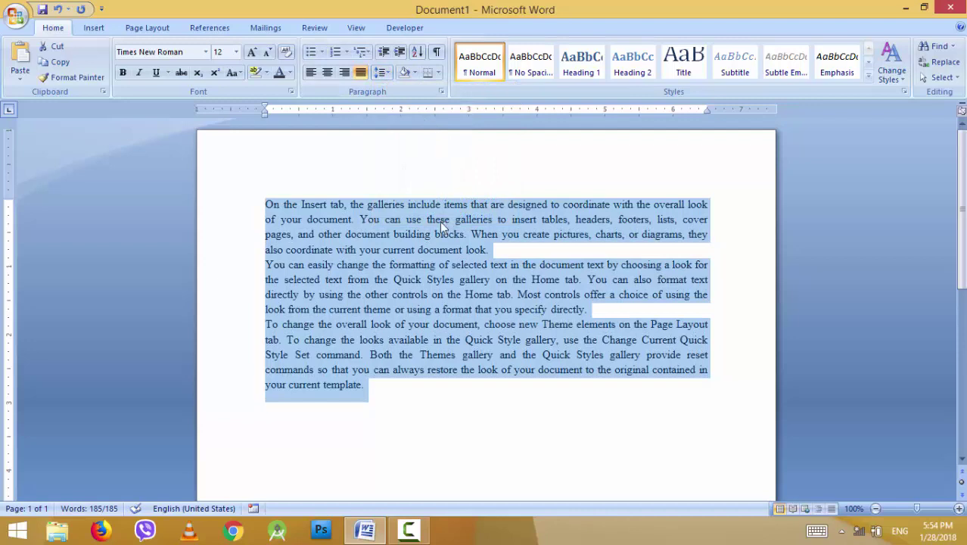
{"action": "left_click", "coordinate": [370, 376]}
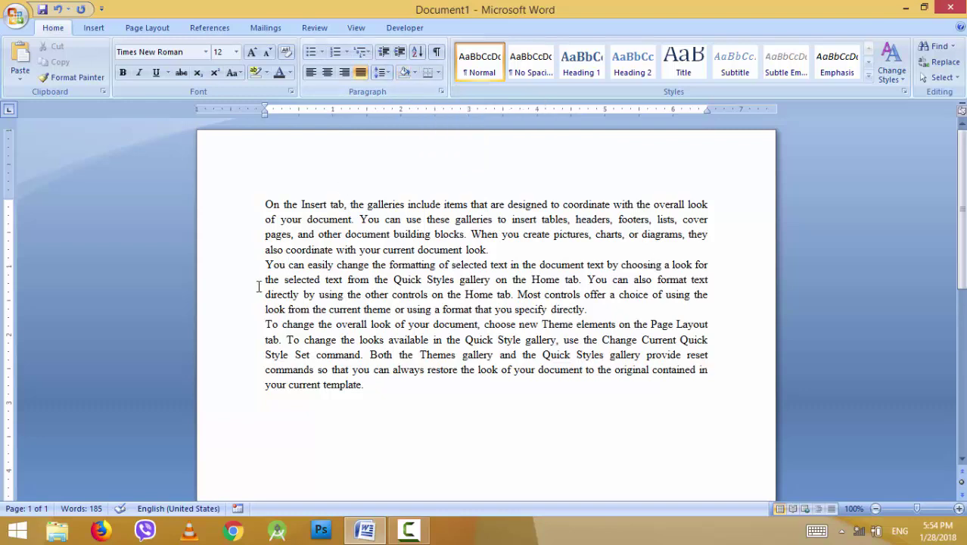
{"action": "left_click_drag", "start_coordinate": [265, 279], "coordinate": [587, 308]}
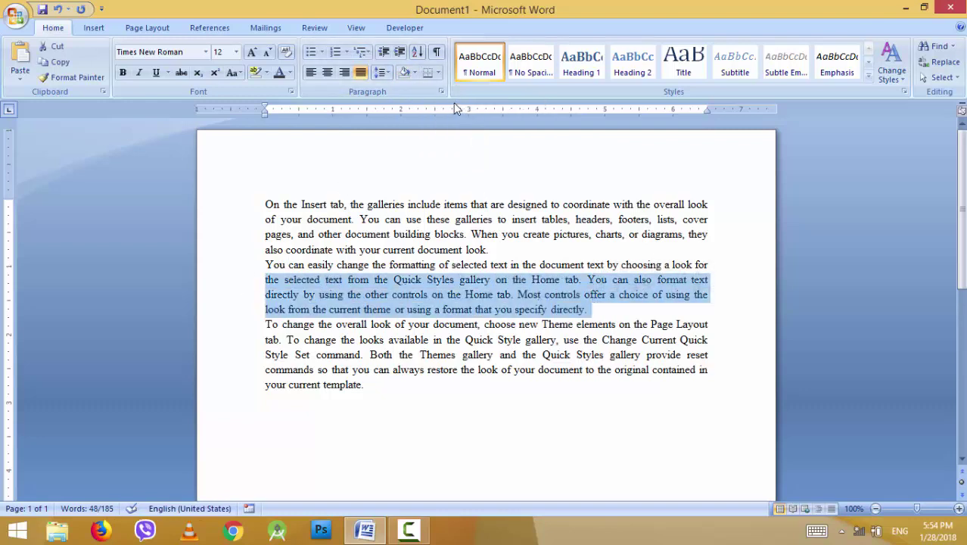
{"action": "left_click", "coordinate": [414, 73]}
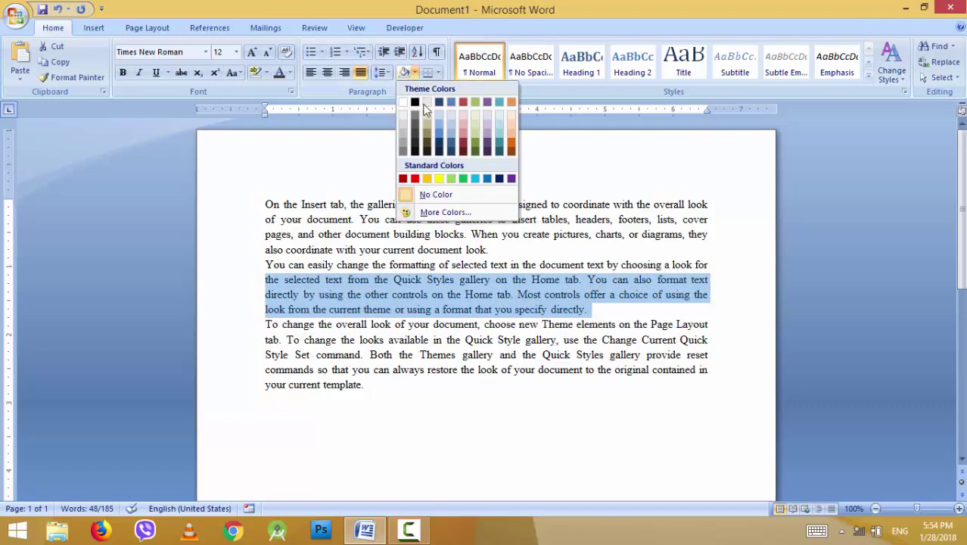
{"action": "left_click", "coordinate": [487, 121]}
{"action": "left_click", "coordinate": [487, 210]}
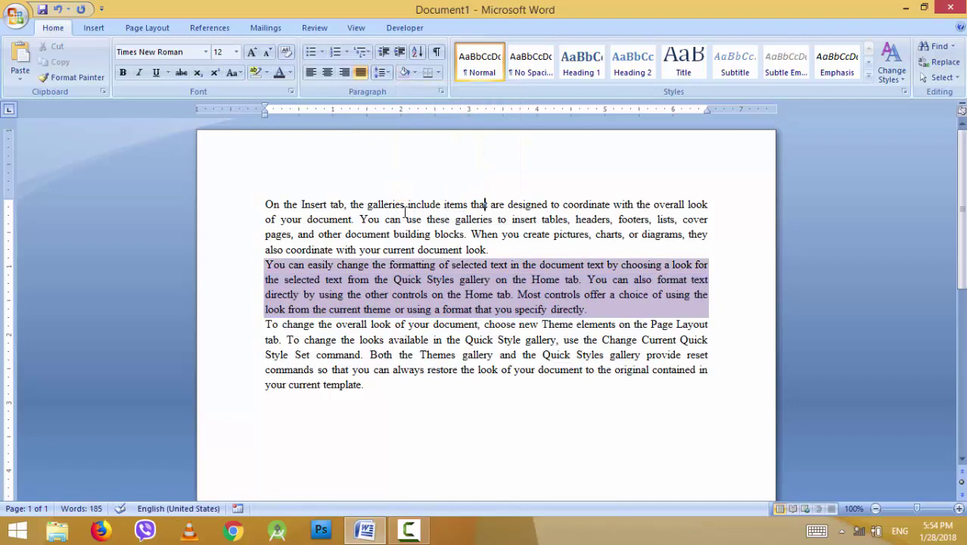
{"action": "left_click_drag", "start_coordinate": [359, 219], "coordinate": [463, 235]}
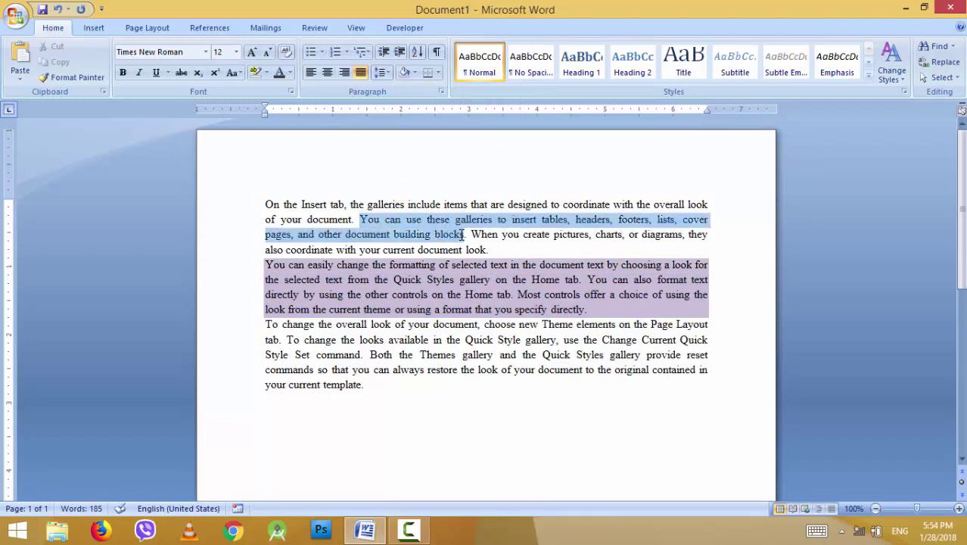
{"action": "left_click", "coordinate": [439, 73]}
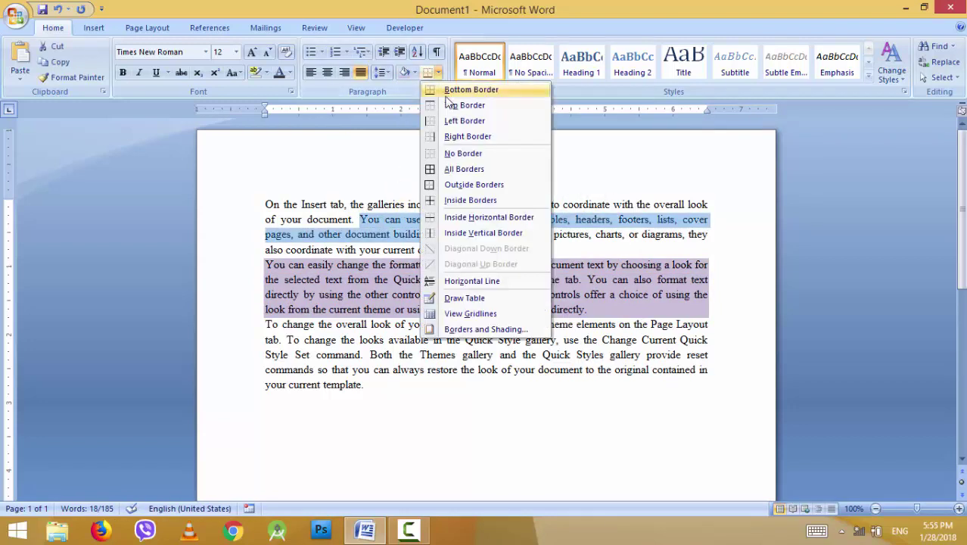
{"action": "left_click", "coordinate": [454, 168]}
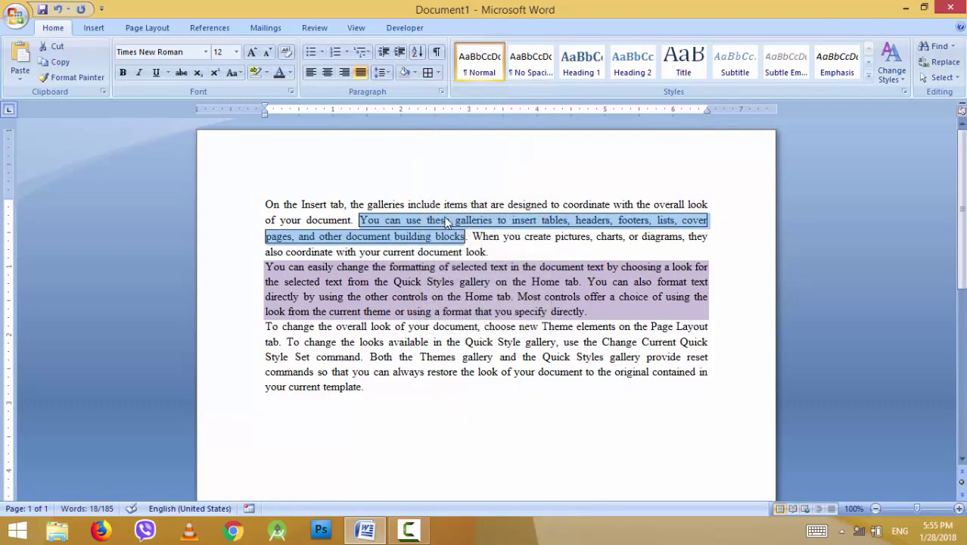
{"action": "left_click", "coordinate": [438, 76]}
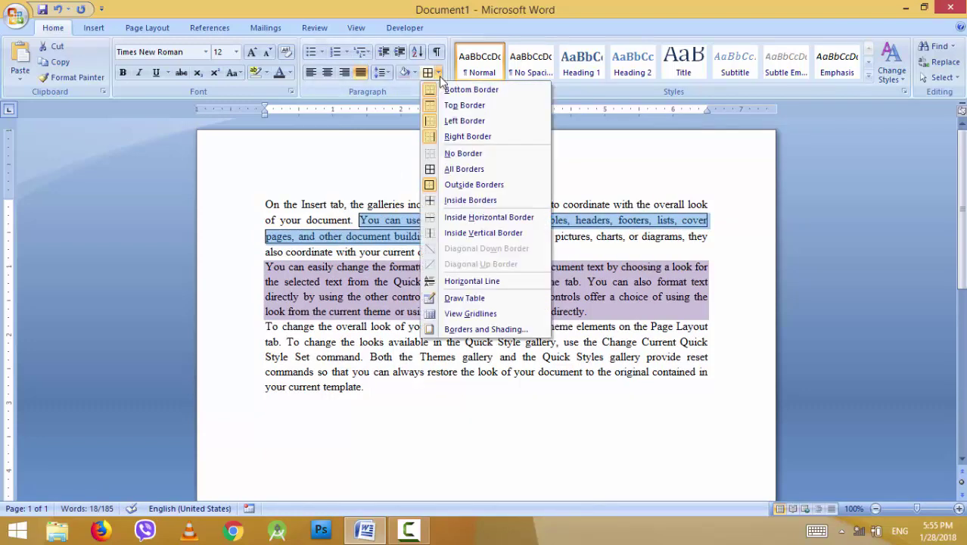
{"action": "left_click", "coordinate": [463, 153]}
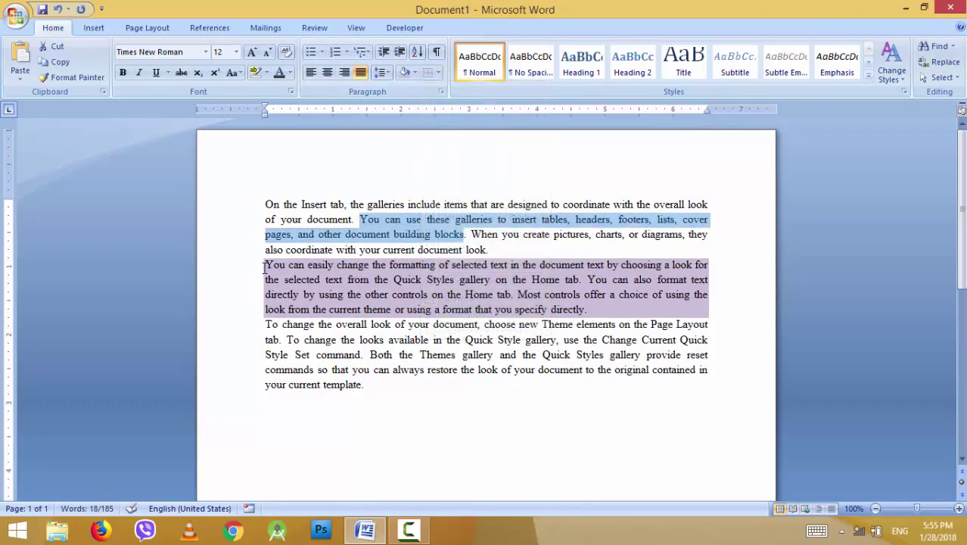
{"action": "left_click_drag", "start_coordinate": [264, 268], "coordinate": [715, 314]}
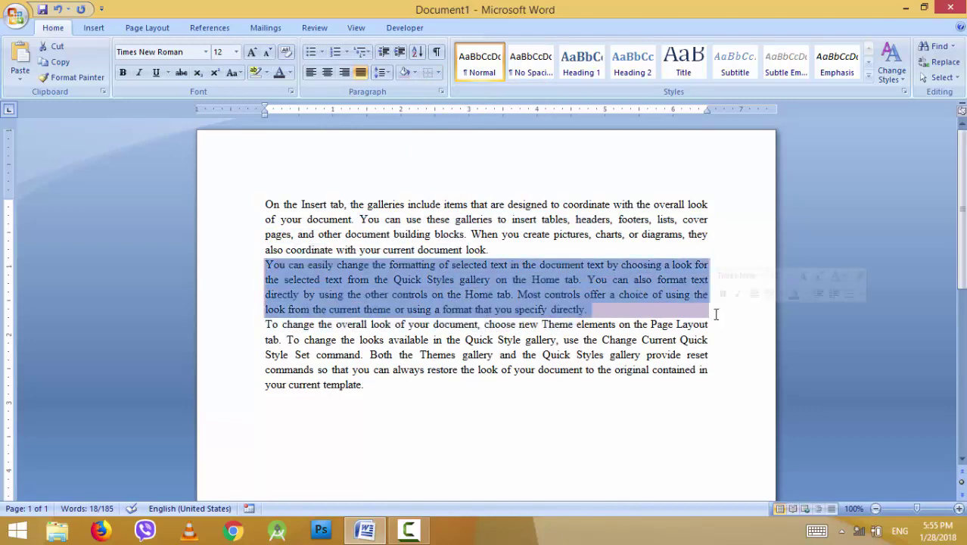
{"action": "left_click", "coordinate": [413, 71]}
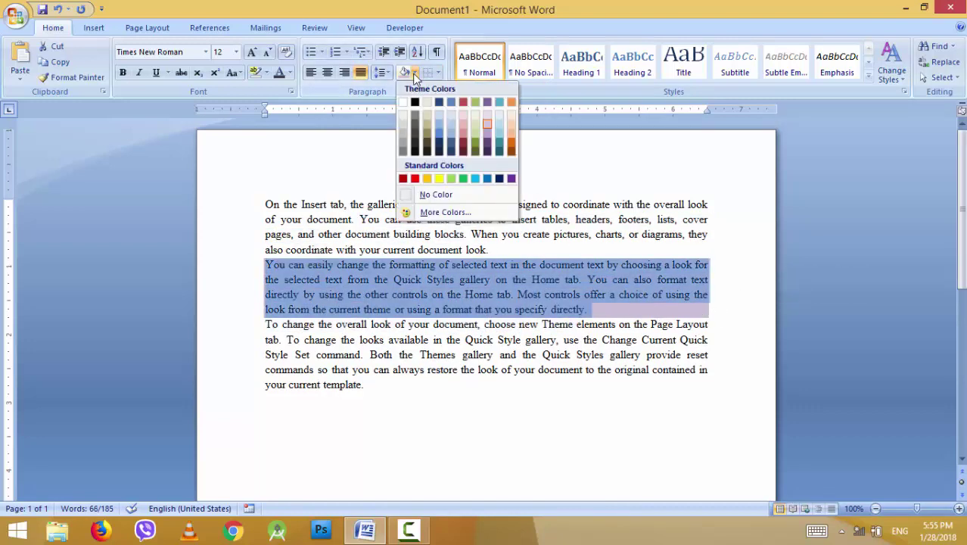
{"action": "left_click", "coordinate": [457, 196]}
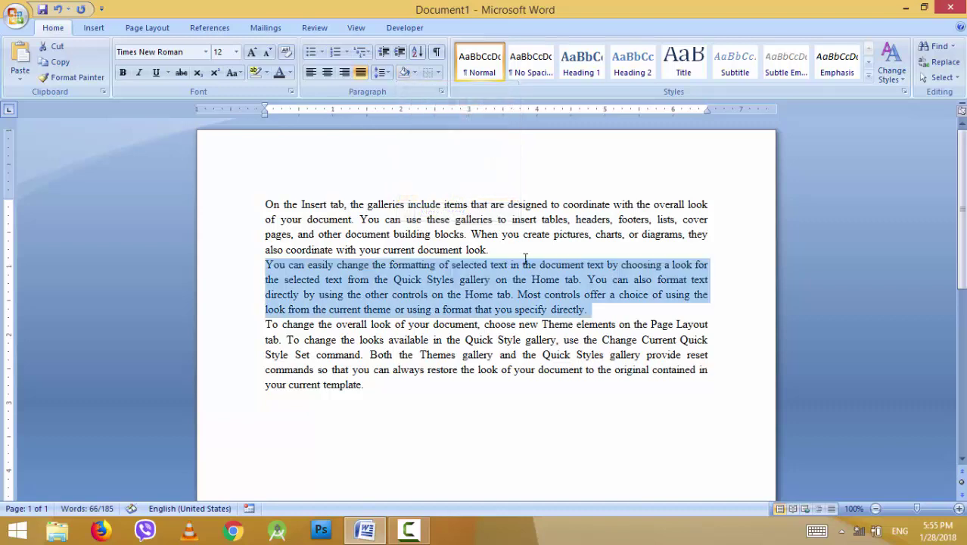
{"action": "left_click", "coordinate": [550, 239]}
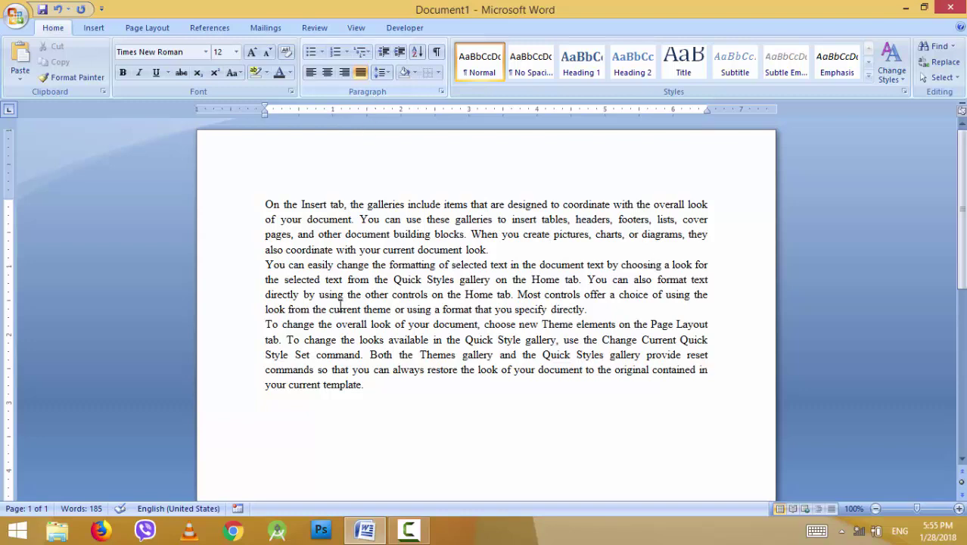
{"action": "left_click", "coordinate": [350, 434]}
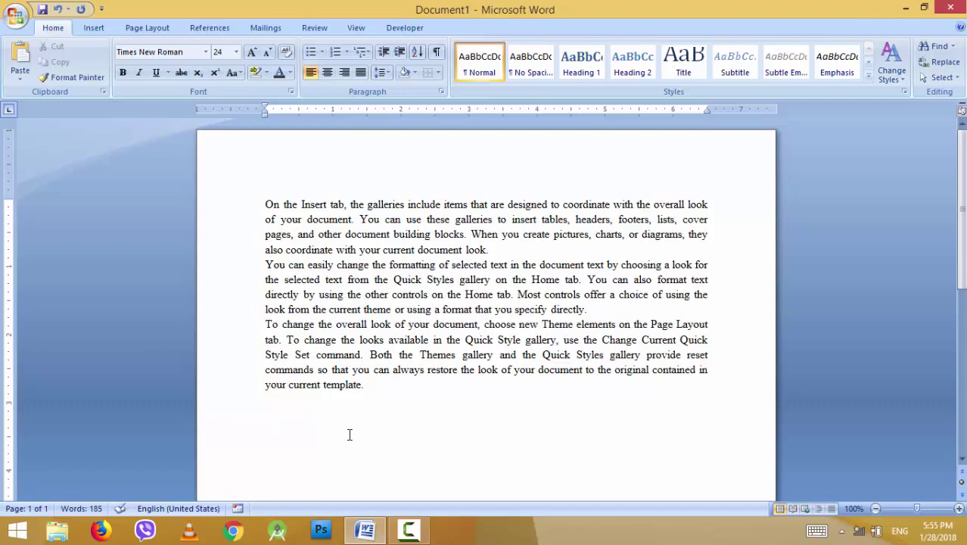
{"action": "type", "text": "w"}
{"action": "type", "text": "ww.dit"}
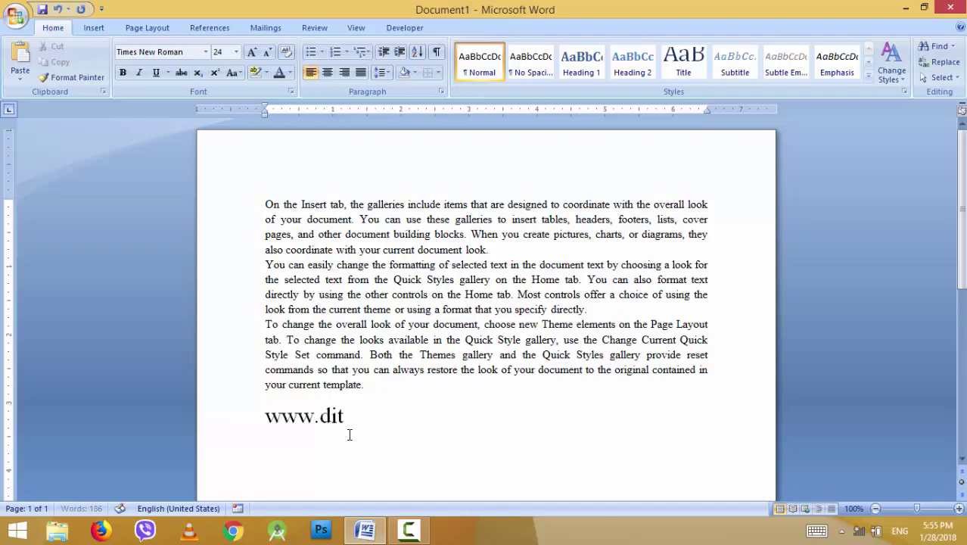
{"action": "type", "text": "solution.c"}
{"action": "type", "text": "om.np"}
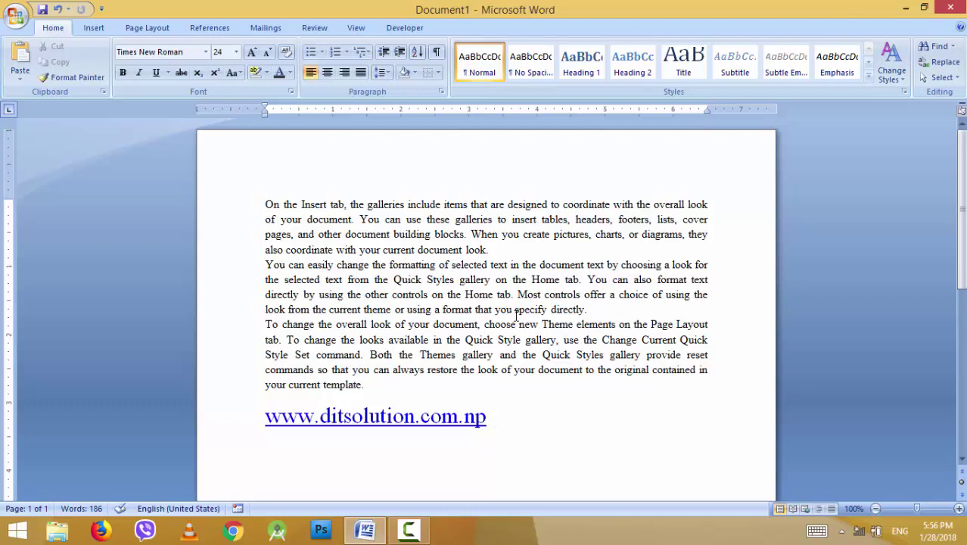
{"action": "left_click", "coordinate": [607, 311]}
{"action": "left_click", "coordinate": [607, 429]}
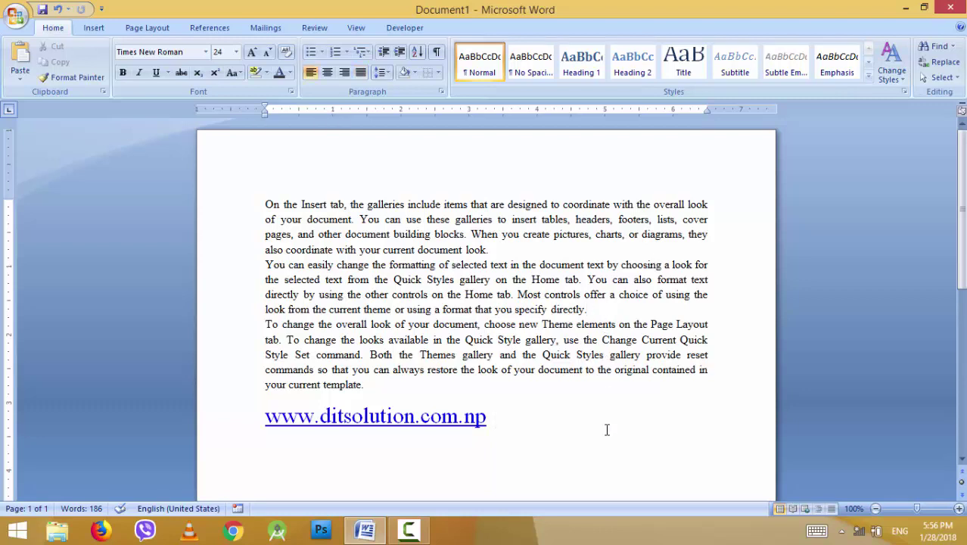